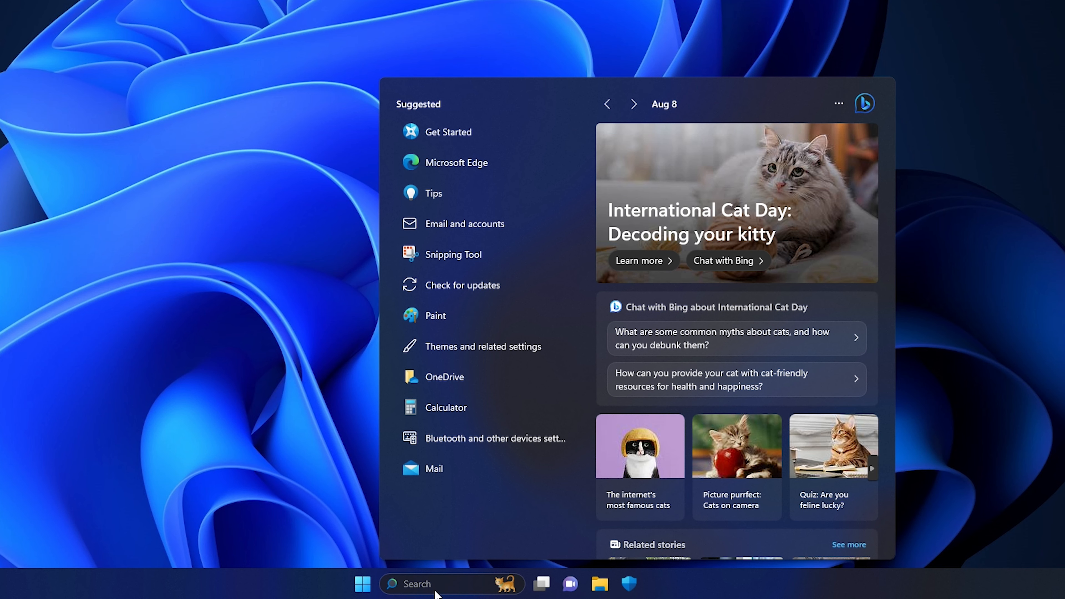
Find GeForce Experience through the Windows search for "nvidia", launch it and go to its driver page.
{"action": "type", "text": "nvidia"}
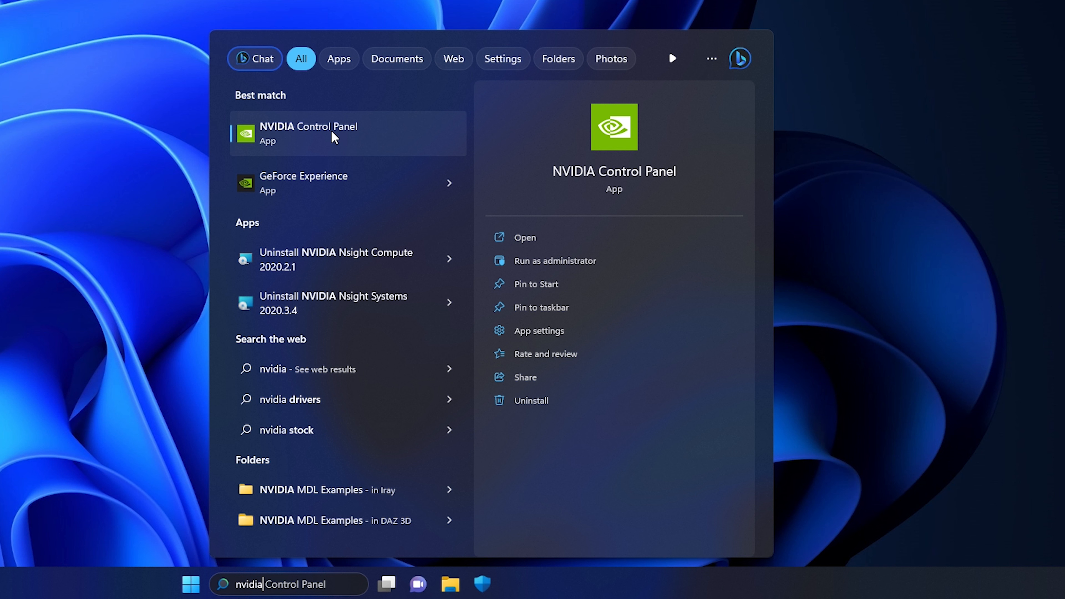
{"action": "right_click", "coordinate": [317, 187]}
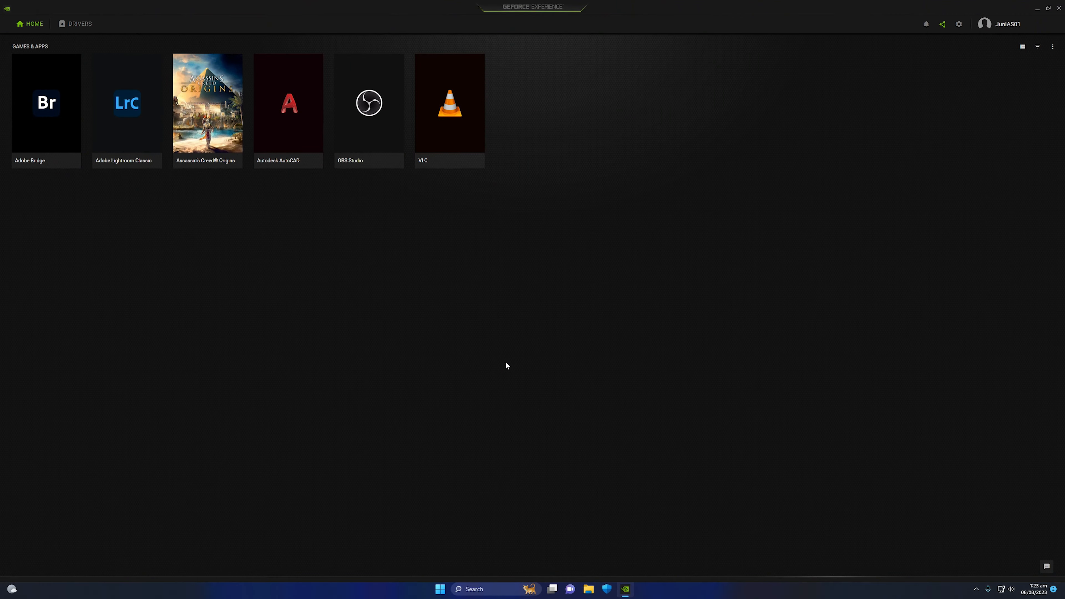
{"action": "left_click", "coordinate": [93, 27]}
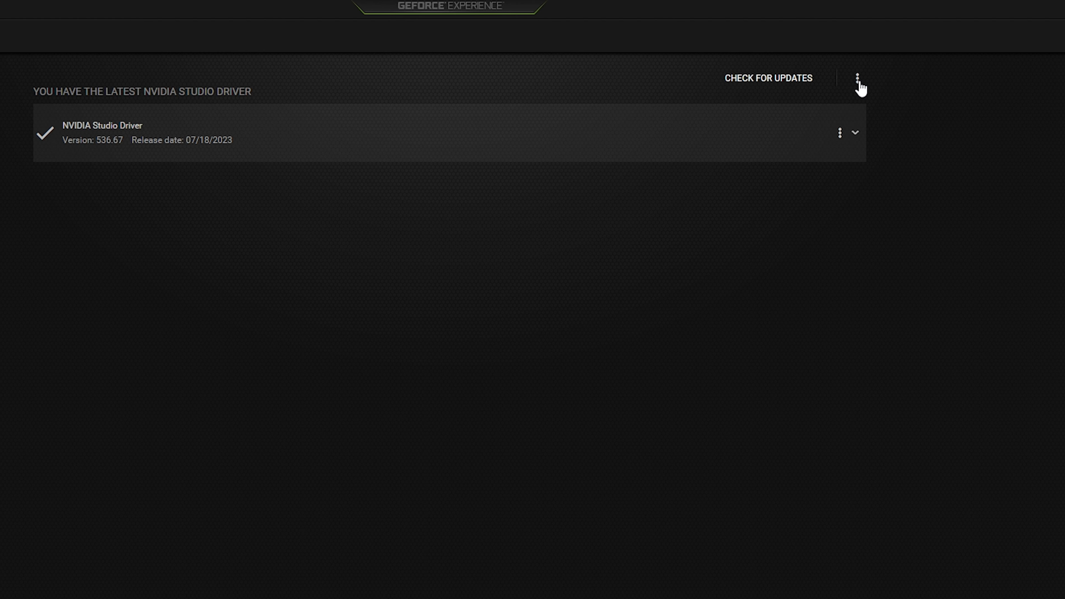
Set the driver preference to Studio Driver and check for driver updates, dismissing the notification.
{"action": "left_click", "coordinate": [857, 79]}
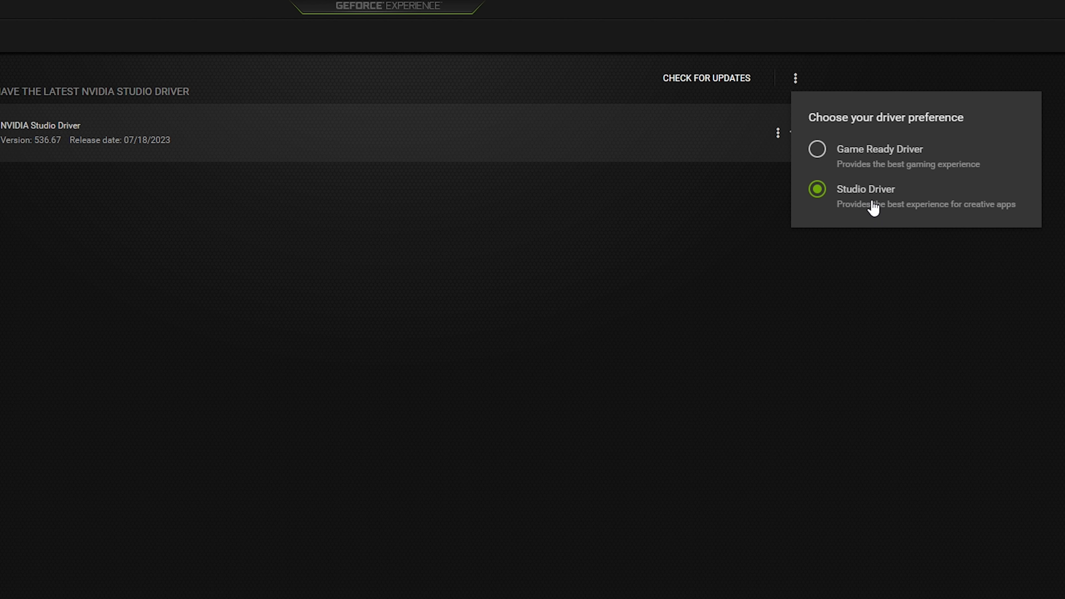
{"action": "left_click", "coordinate": [834, 205]}
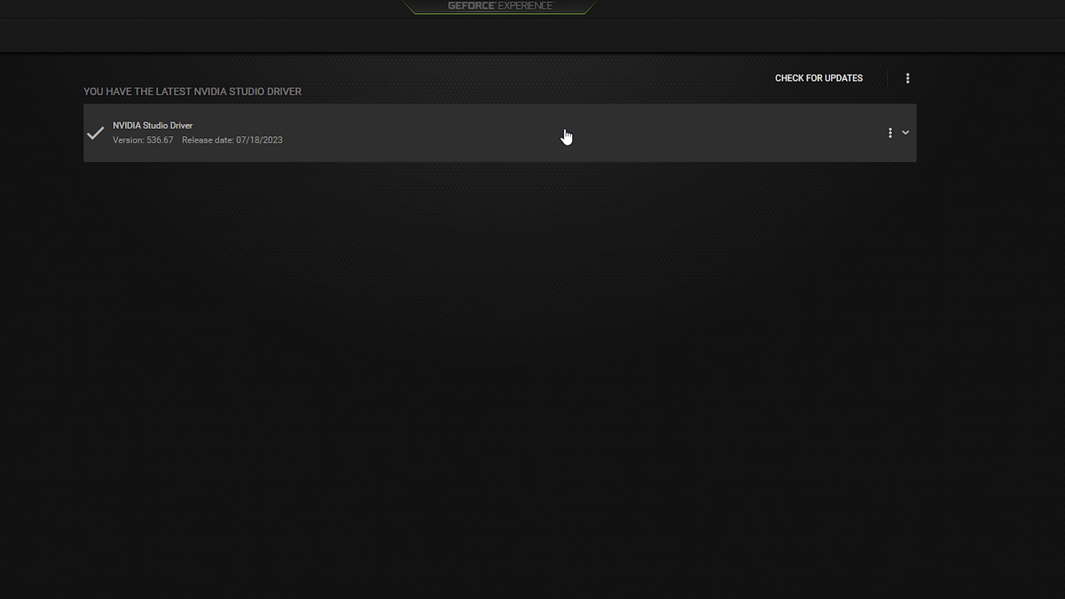
{"action": "left_click", "coordinate": [812, 86]}
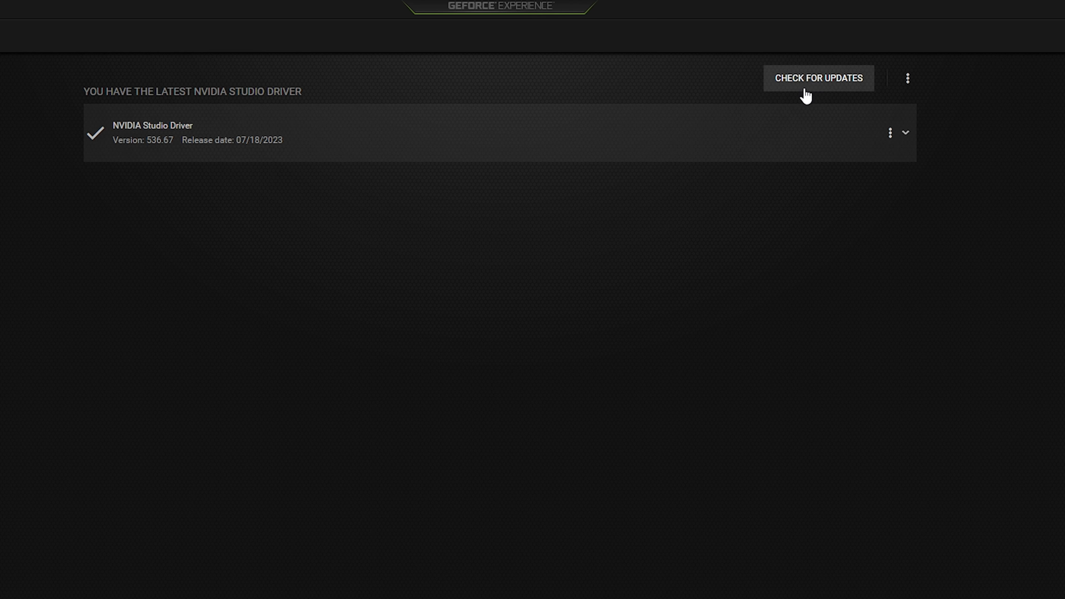
{"action": "left_click", "coordinate": [815, 85]}
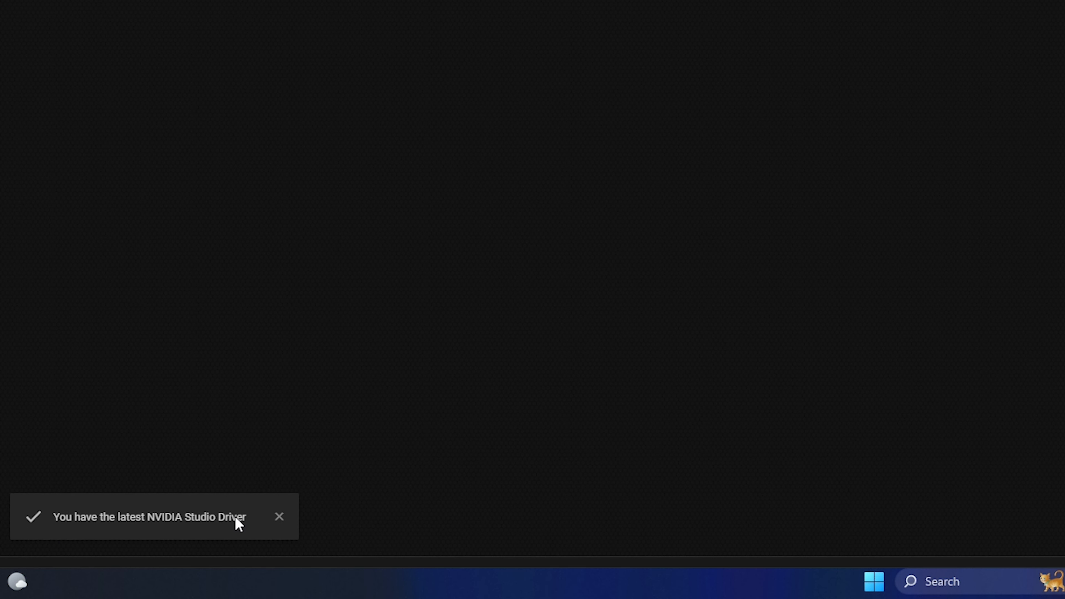
{"action": "left_click", "coordinate": [283, 514]}
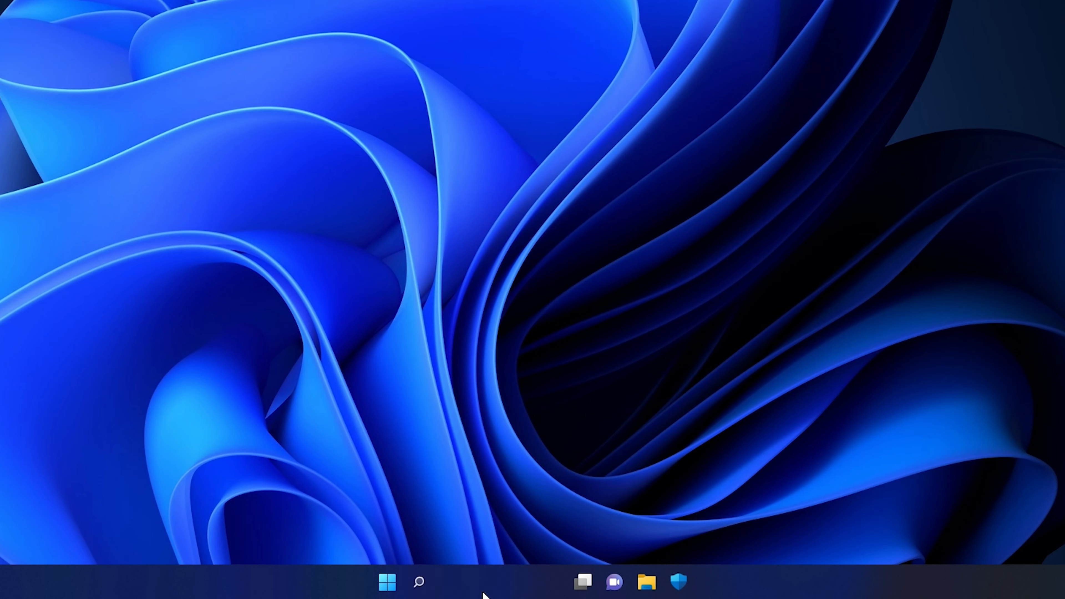
Search Windows for "nvidia" and switch to the NVIDIA Control Panel.
{"action": "left_click", "coordinate": [503, 591]}
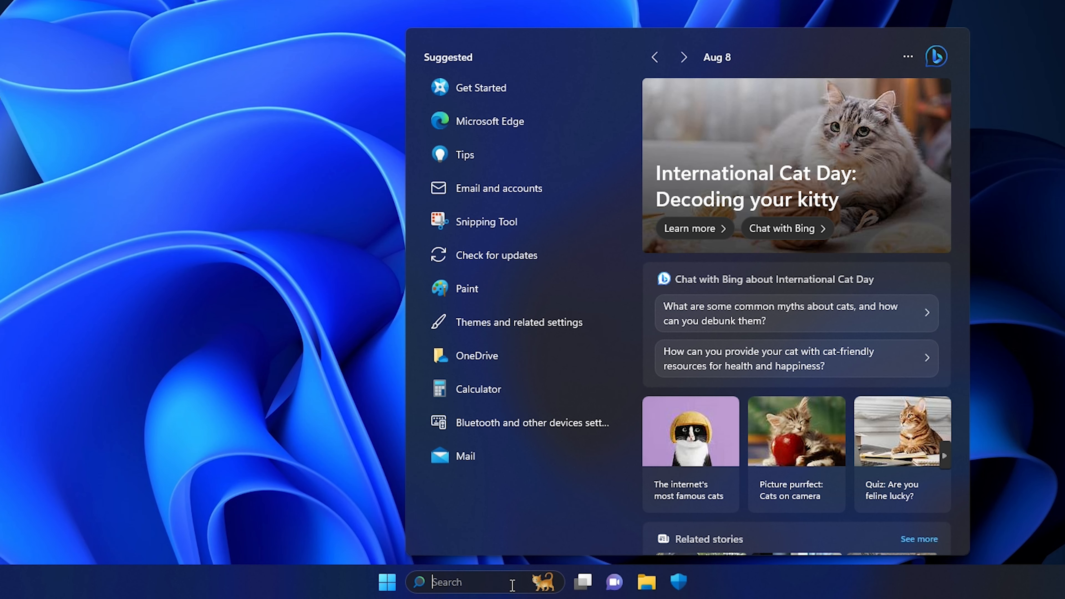
{"action": "type", "text": "nvidia"}
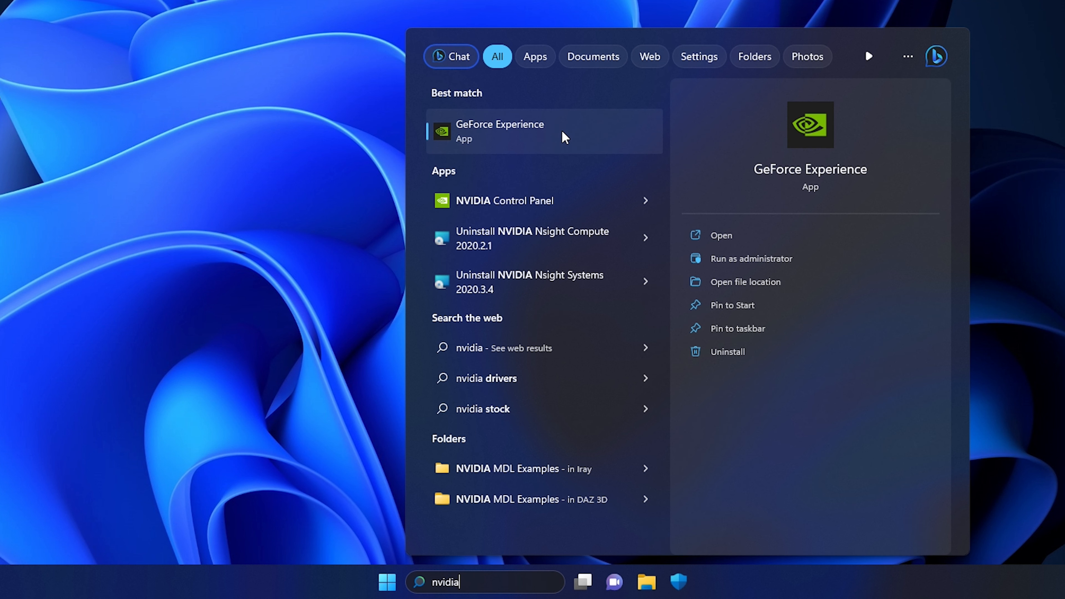
{"action": "left_click", "coordinate": [501, 203]}
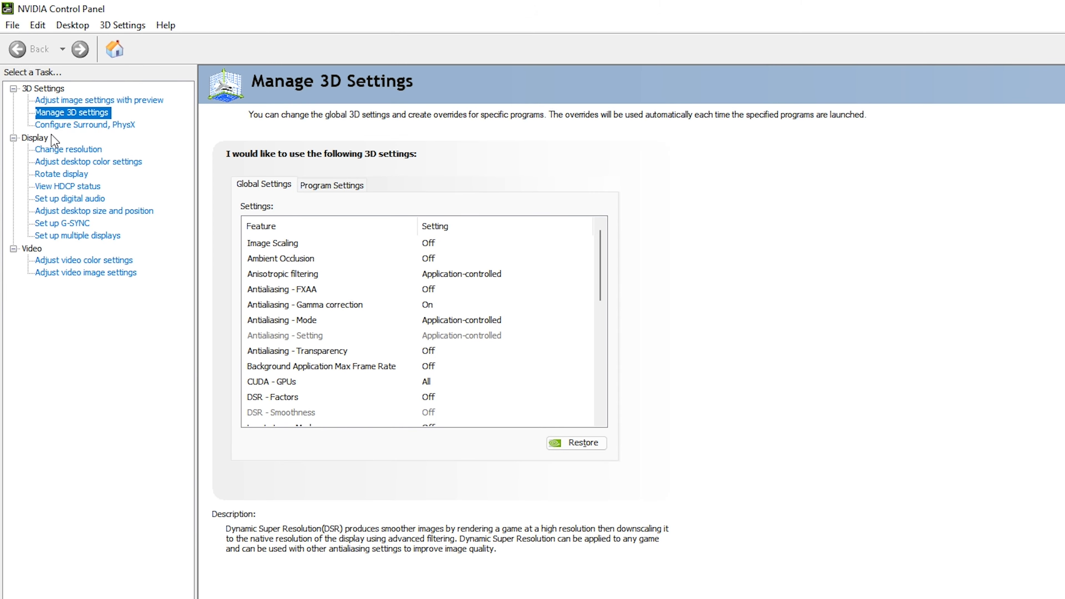
In the Surround and PhysX configuration, set the PhysX processor to NVIDIA GeForce GTX 1660 Ti.
{"action": "left_click", "coordinate": [69, 126]}
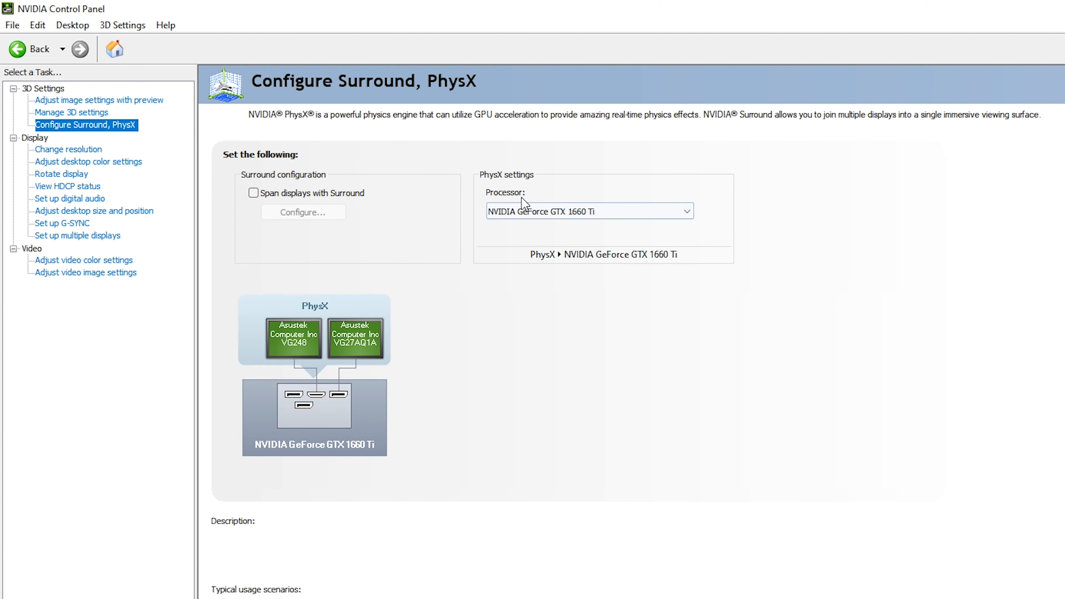
{"action": "left_click", "coordinate": [530, 210]}
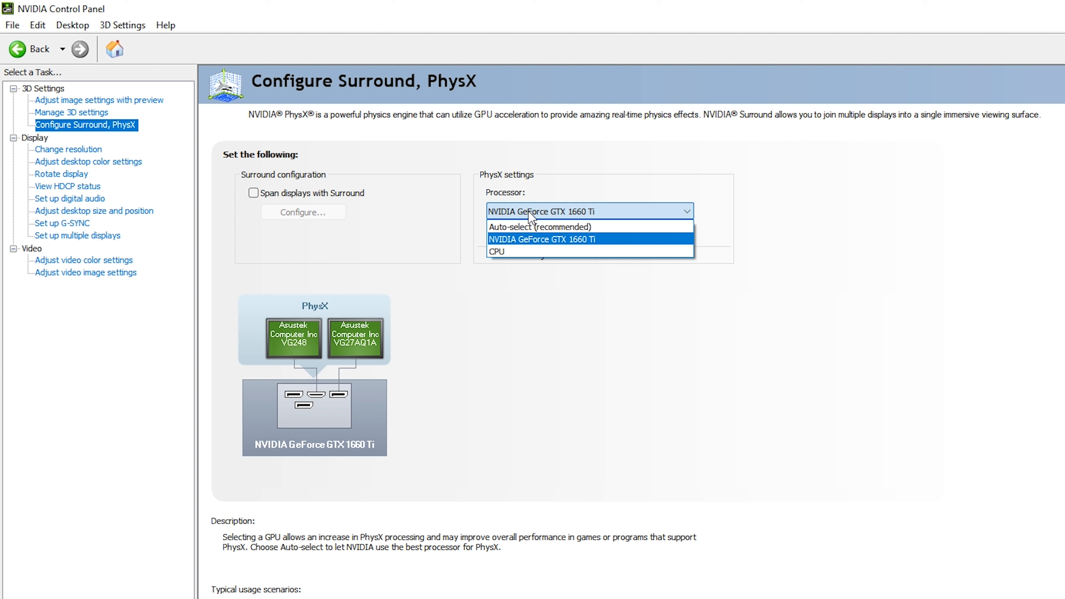
{"action": "left_click", "coordinate": [552, 243]}
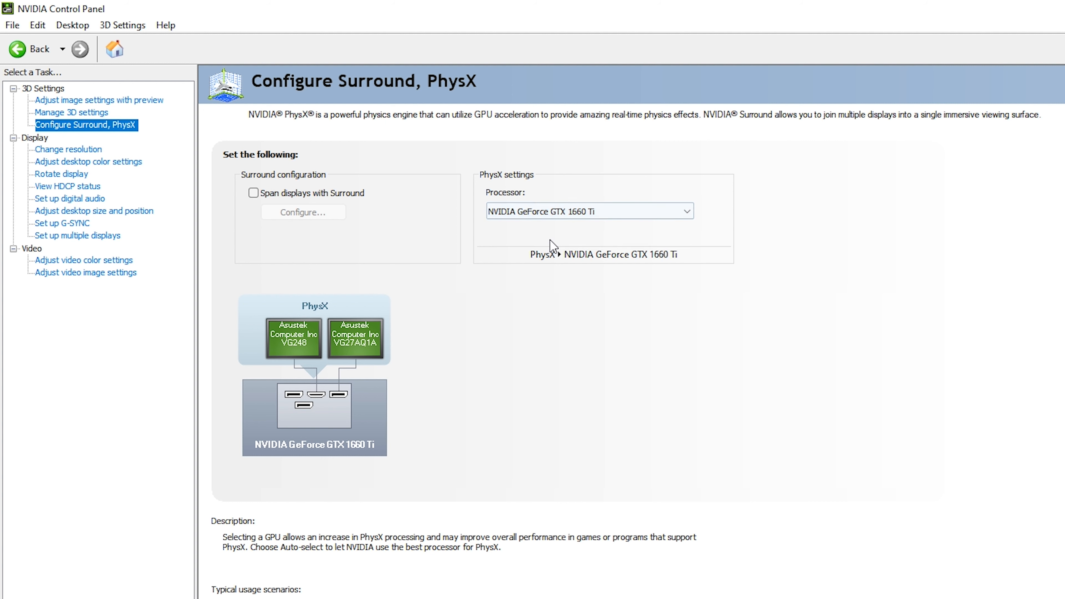
Check the image settings preview page for the option to use the advanced 3D image settings.
{"action": "left_click", "coordinate": [123, 100]}
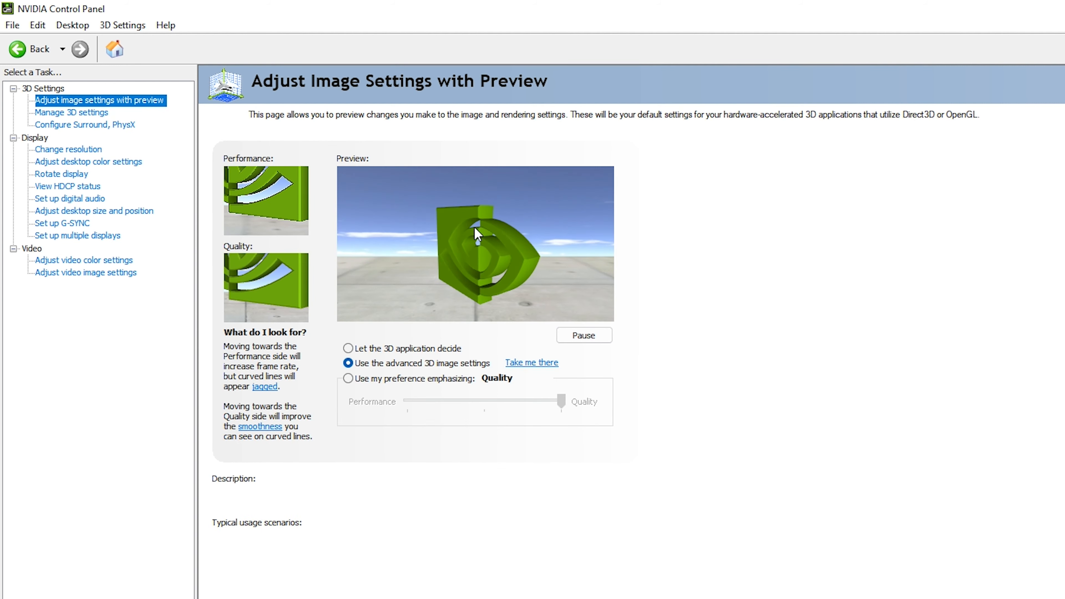
{"action": "mouse_move", "coordinate": [368, 369]}
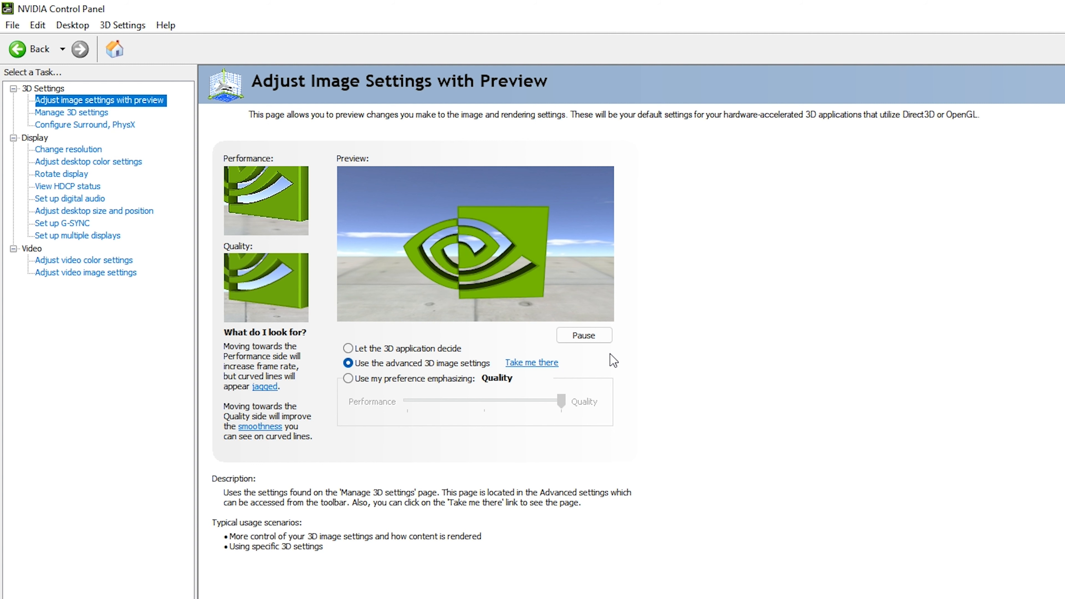
In the program-specific 3D settings, choose Daz Studio (dazstudio.exe) as the program to customize.
{"action": "left_click", "coordinate": [98, 114]}
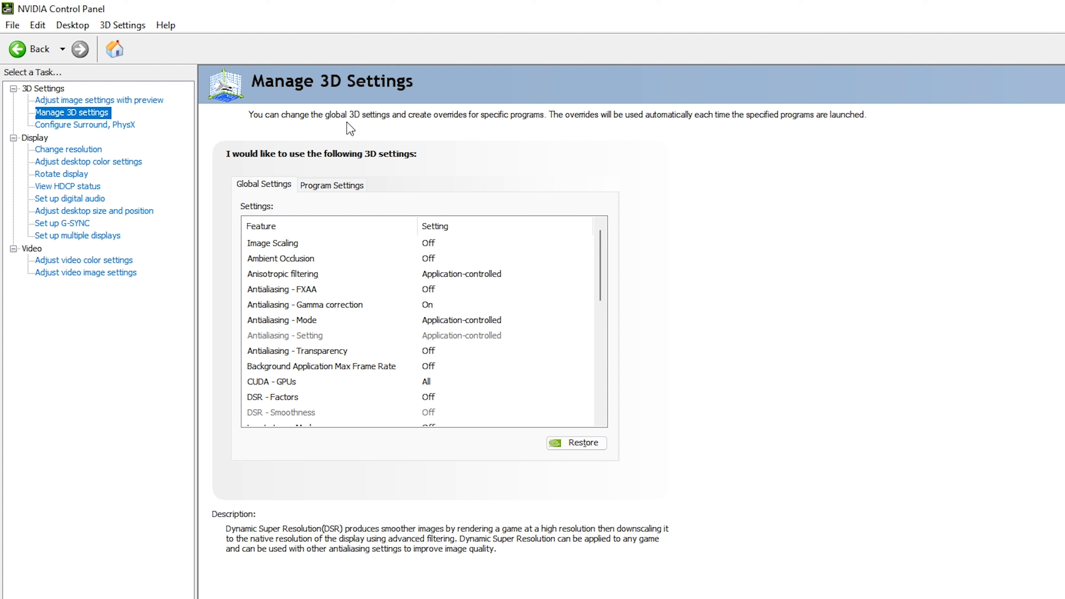
{"action": "left_click", "coordinate": [332, 184]}
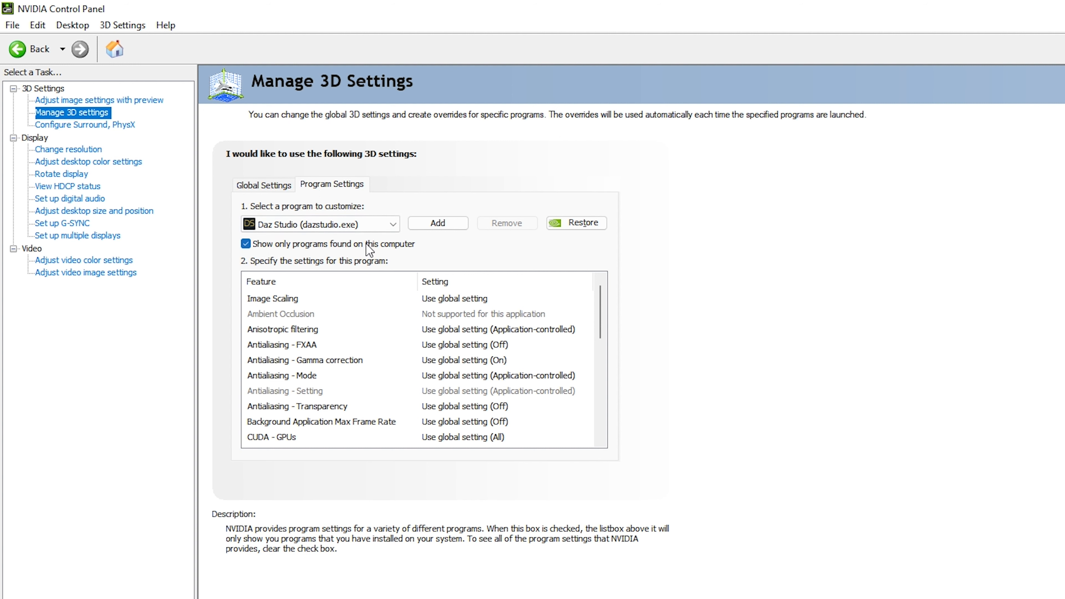
{"action": "left_click", "coordinate": [387, 228]}
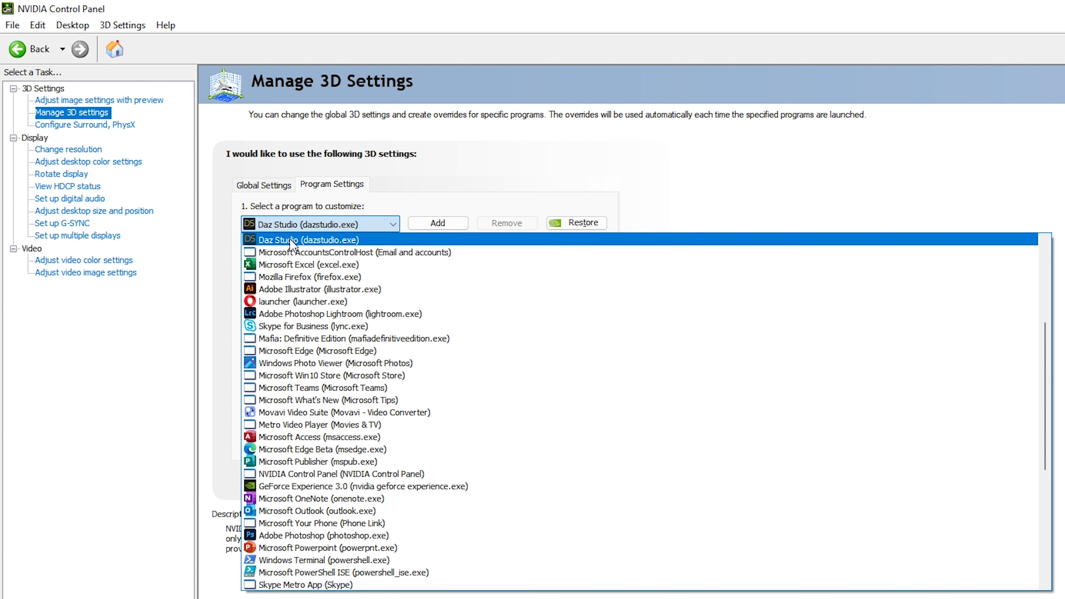
{"action": "left_click", "coordinate": [354, 241]}
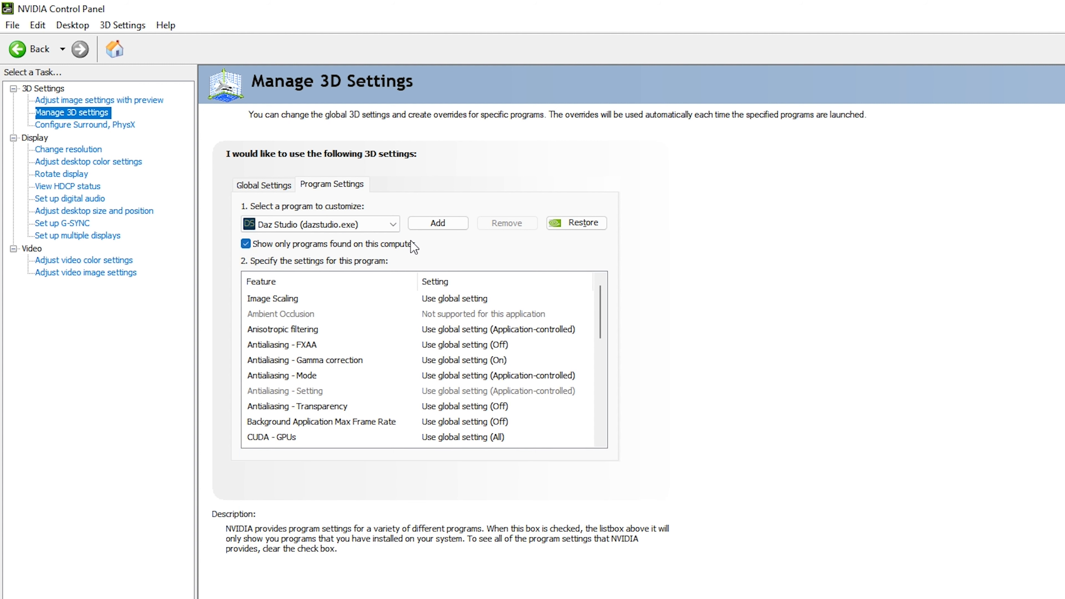
Start adding a program to the 3D settings and look through the list of recently used programs.
{"action": "left_click", "coordinate": [435, 224]}
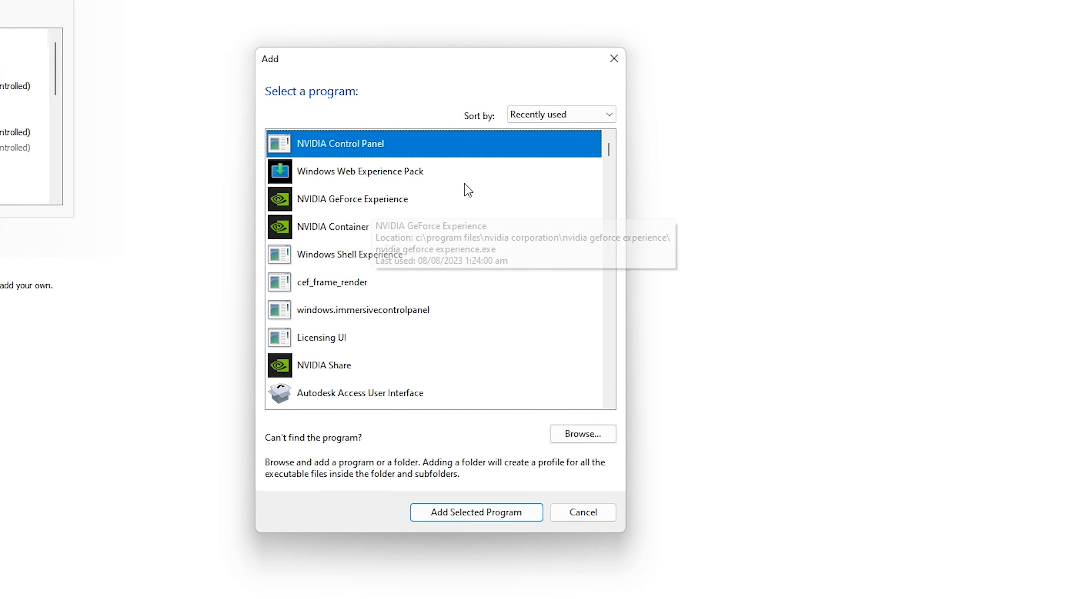
{"action": "scroll", "coordinate": [423, 323], "scroll_direction": "down", "scroll_amount": 5}
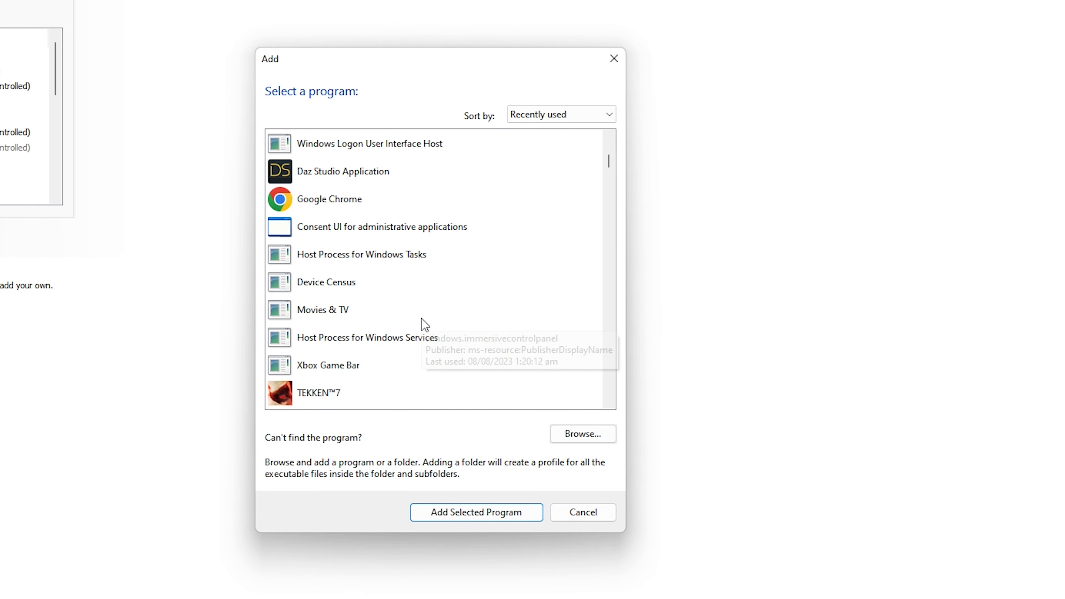
{"action": "scroll", "coordinate": [425, 325], "scroll_direction": "up", "scroll_amount": 5}
{"action": "scroll", "coordinate": [441, 354], "scroll_direction": "down", "scroll_amount": 6}
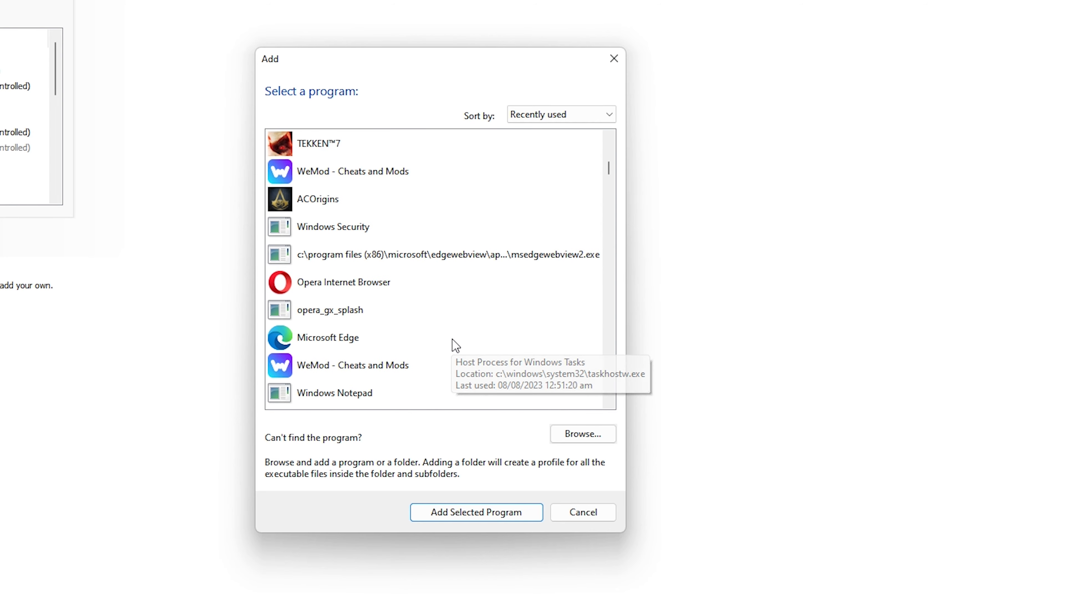
{"action": "scroll", "coordinate": [452, 341], "scroll_direction": "up", "scroll_amount": 6}
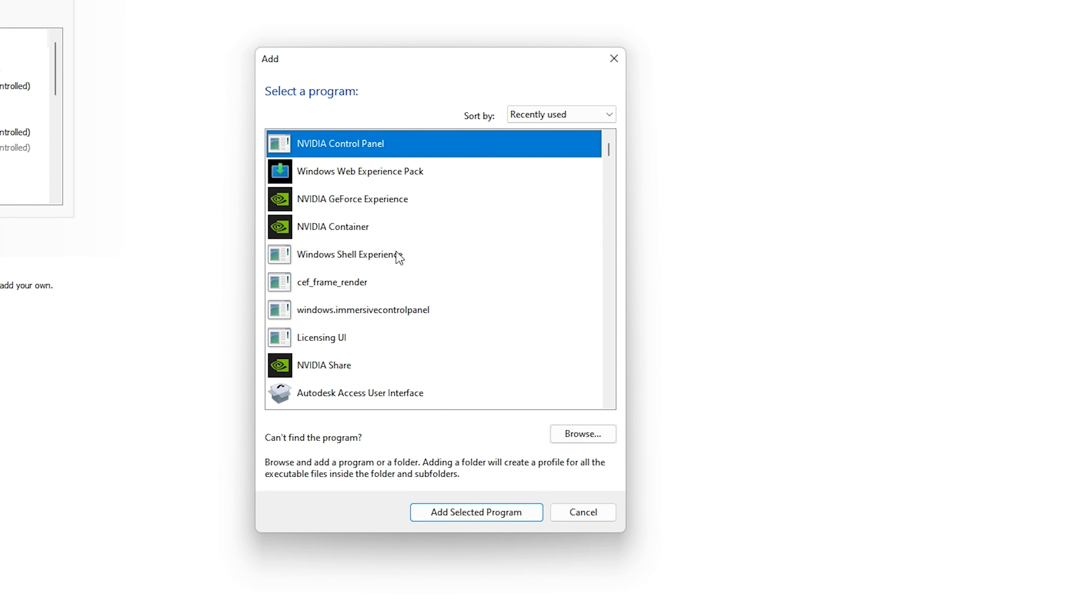
Browse for a program executable in the Program Files folder on Local Disk (C:).
{"action": "left_click", "coordinate": [576, 438]}
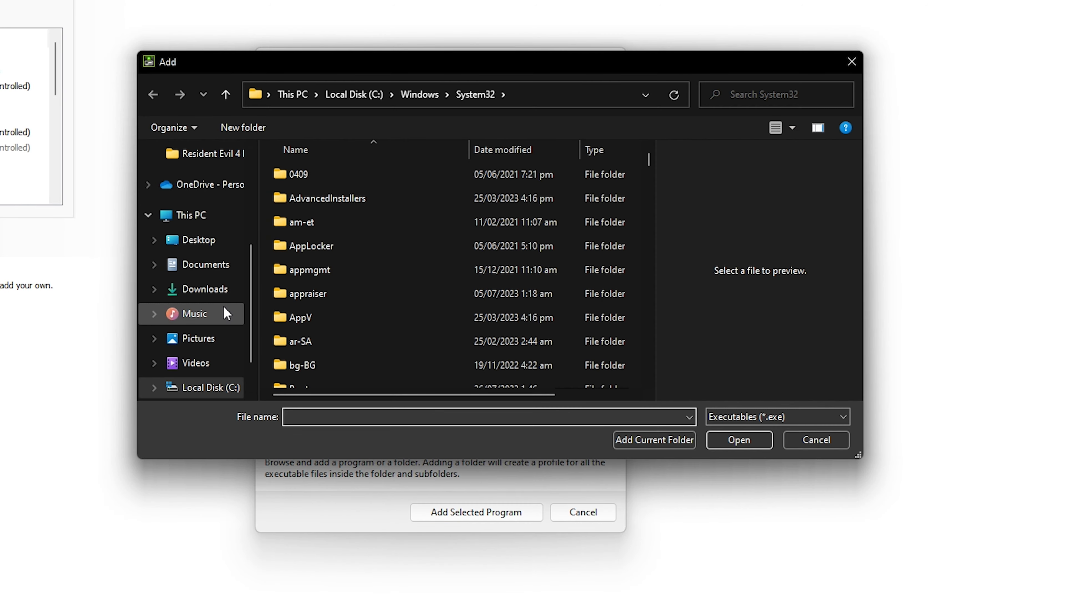
{"action": "scroll", "coordinate": [225, 309], "scroll_direction": "up", "scroll_amount": 2}
{"action": "scroll", "coordinate": [226, 312], "scroll_direction": "up", "scroll_amount": 2}
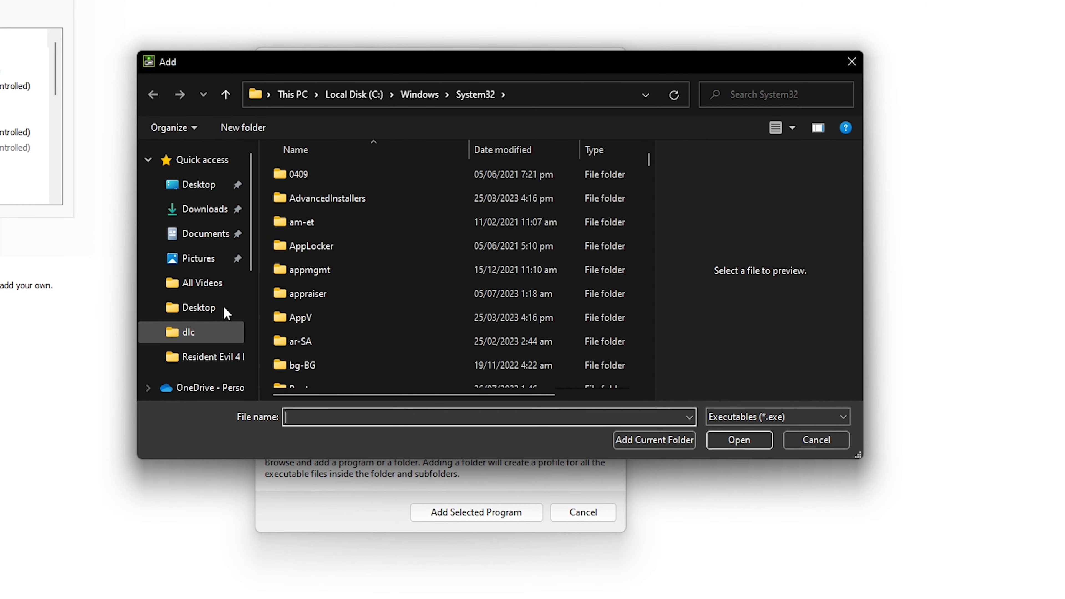
{"action": "scroll", "coordinate": [223, 307], "scroll_direction": "down", "scroll_amount": 4}
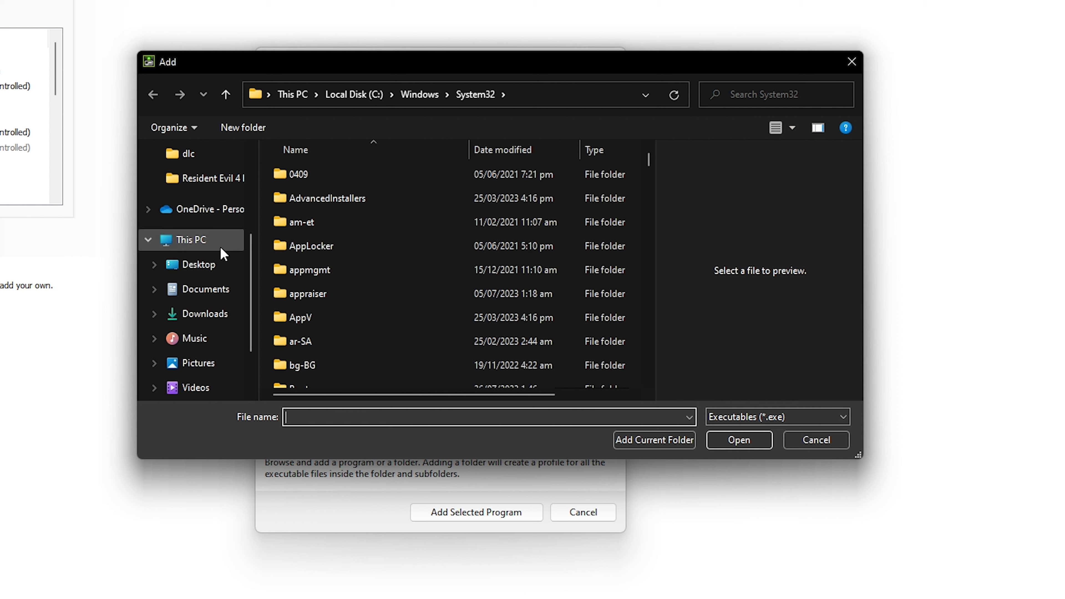
{"action": "left_click", "coordinate": [221, 247]}
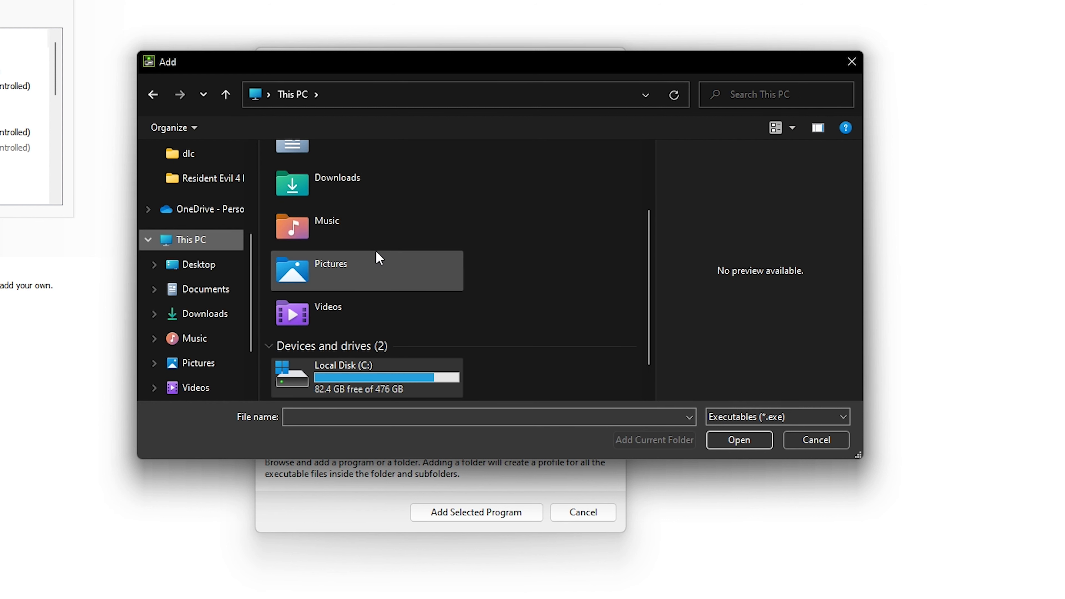
{"action": "scroll", "coordinate": [375, 257], "scroll_direction": "down", "scroll_amount": 1}
{"action": "left_click", "coordinate": [390, 334]}
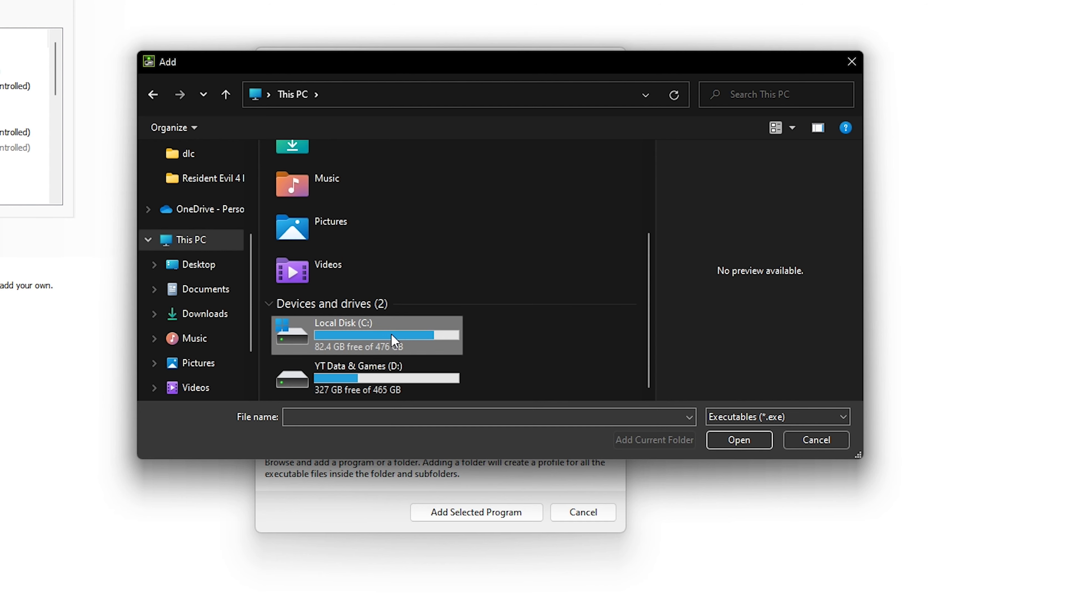
{"action": "double_click", "coordinate": [362, 330]}
{"action": "double_click", "coordinate": [361, 318]}
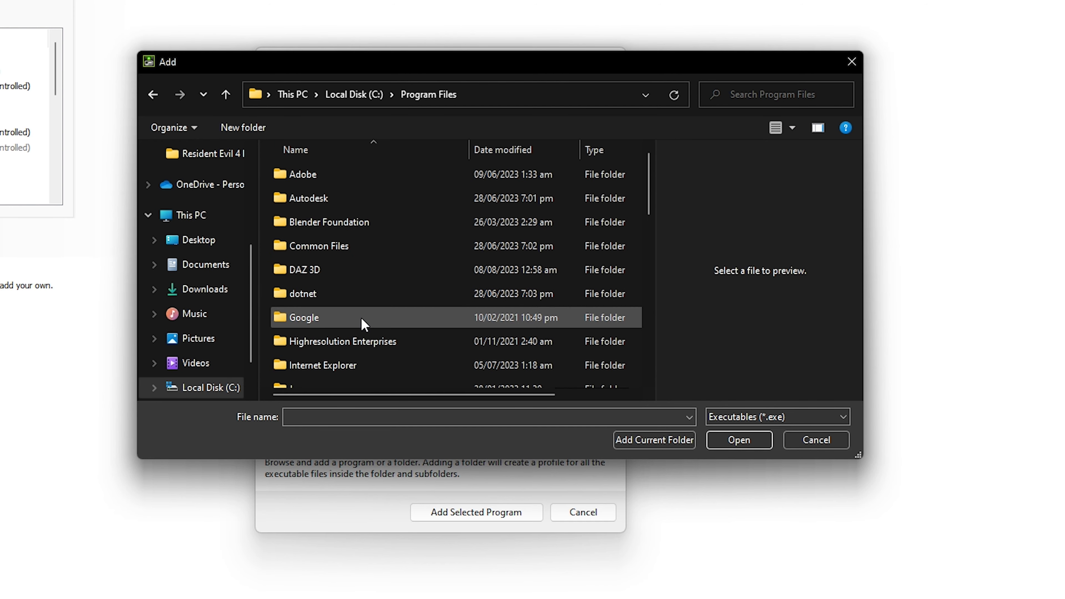
Select the DAZStudio application inside the DAZ 3D\DAZStudio4 folder as the program for custom 3D settings.
{"action": "left_click", "coordinate": [341, 268]}
{"action": "double_click", "coordinate": [343, 271]}
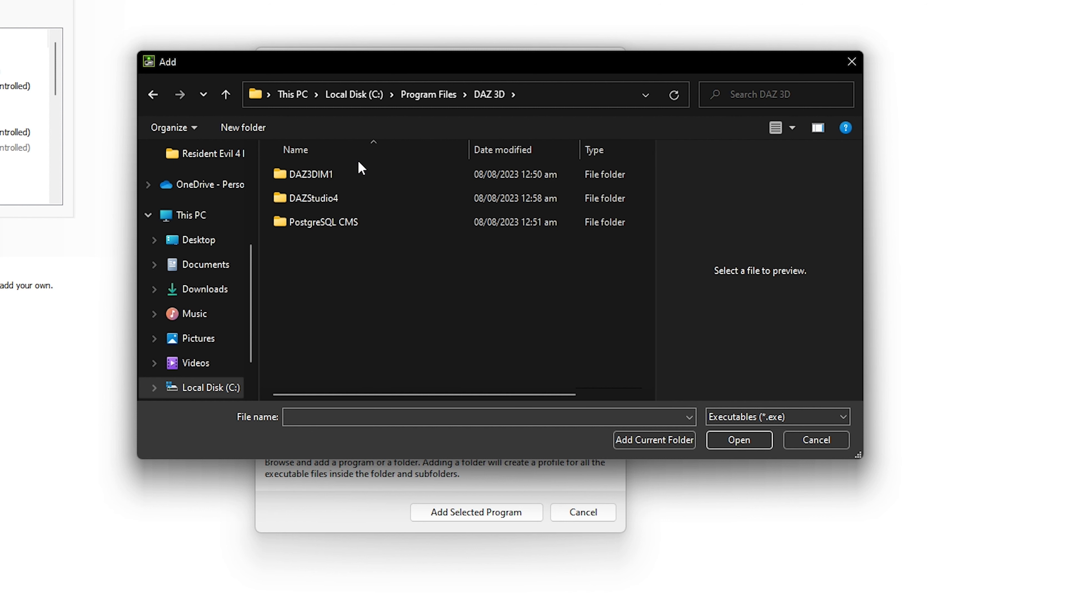
{"action": "left_click", "coordinate": [320, 203]}
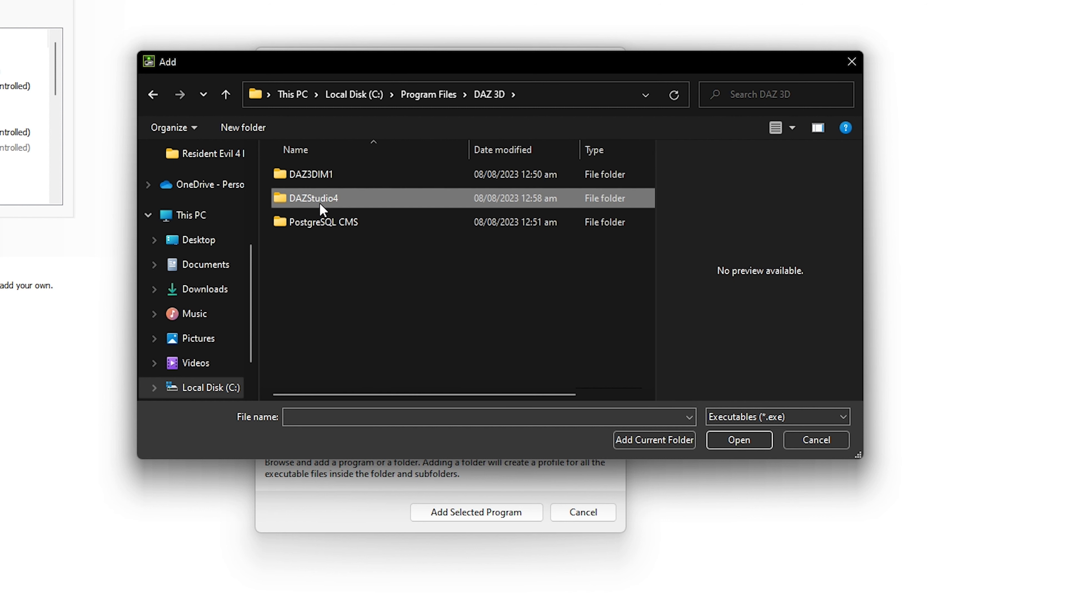
{"action": "double_click", "coordinate": [341, 201]}
{"action": "scroll", "coordinate": [361, 327], "scroll_direction": "down", "scroll_amount": 3}
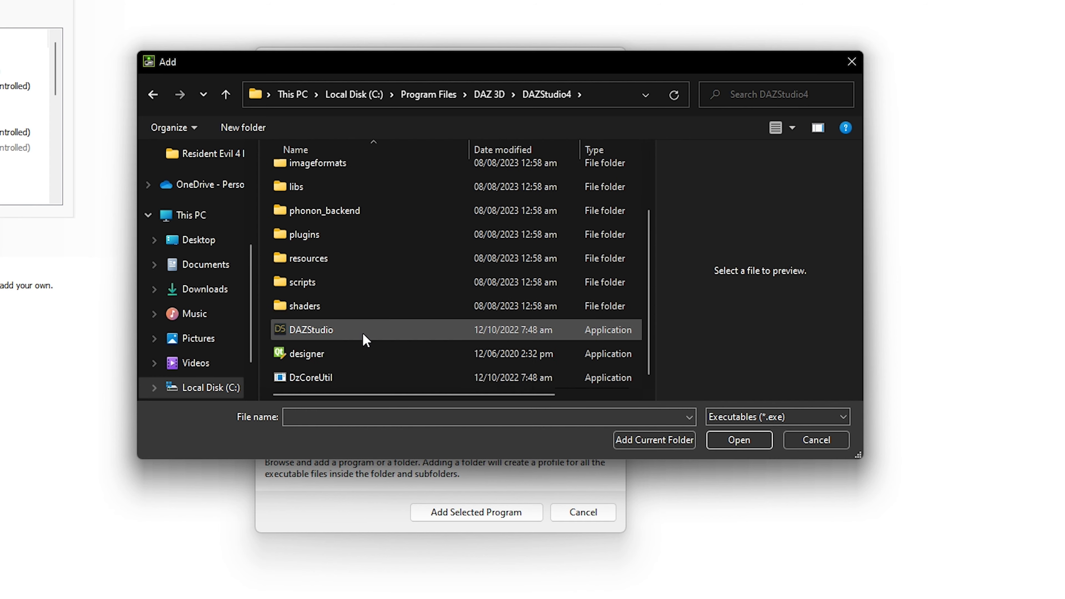
{"action": "left_click", "coordinate": [350, 328]}
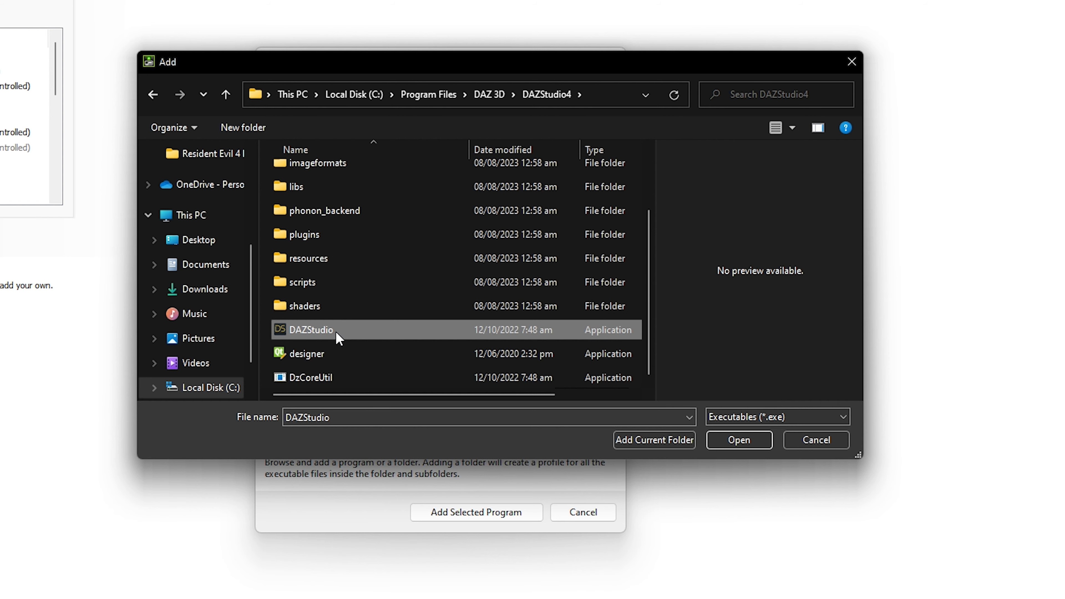
{"action": "mouse_move", "coordinate": [335, 331]}
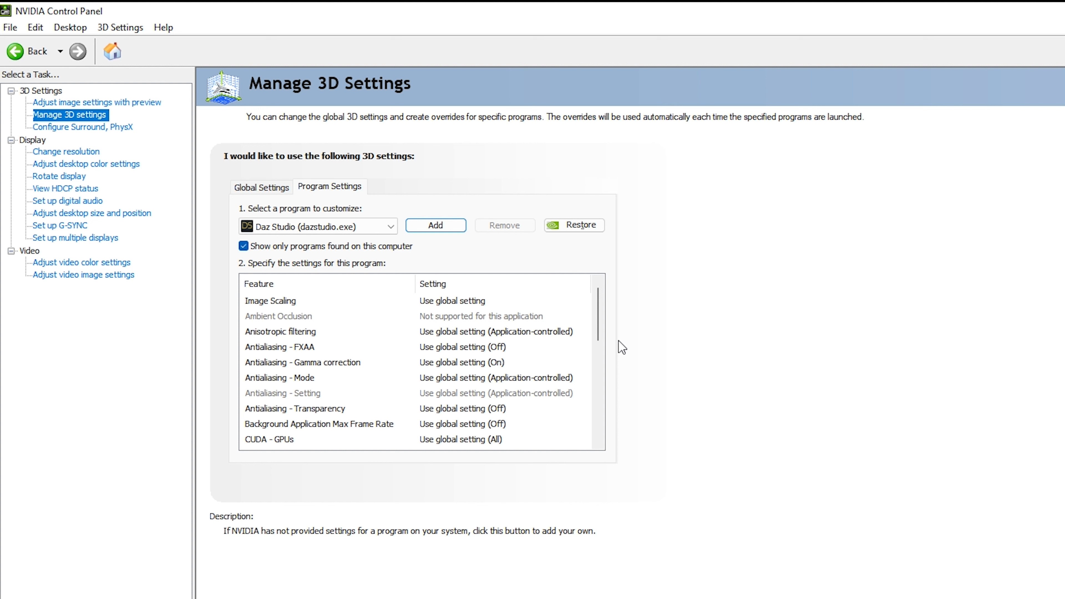
Set Image Scaling for Daz Studio to On (GPU Scaling & Sharpening) with 50% sharpening.
{"action": "left_click", "coordinate": [279, 301]}
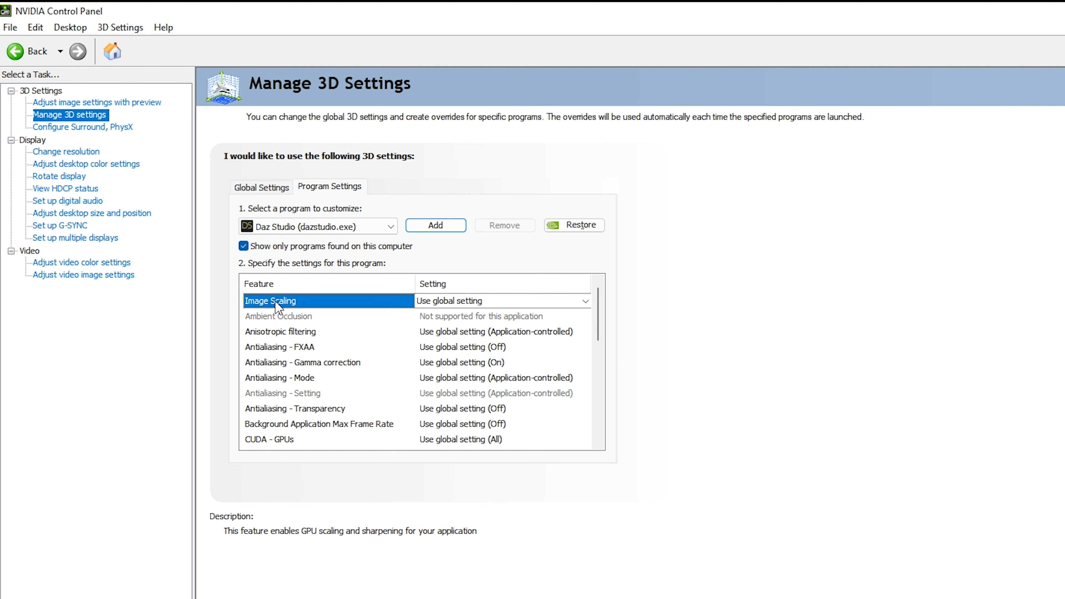
{"action": "left_click", "coordinate": [449, 301]}
{"action": "left_click", "coordinate": [454, 383]}
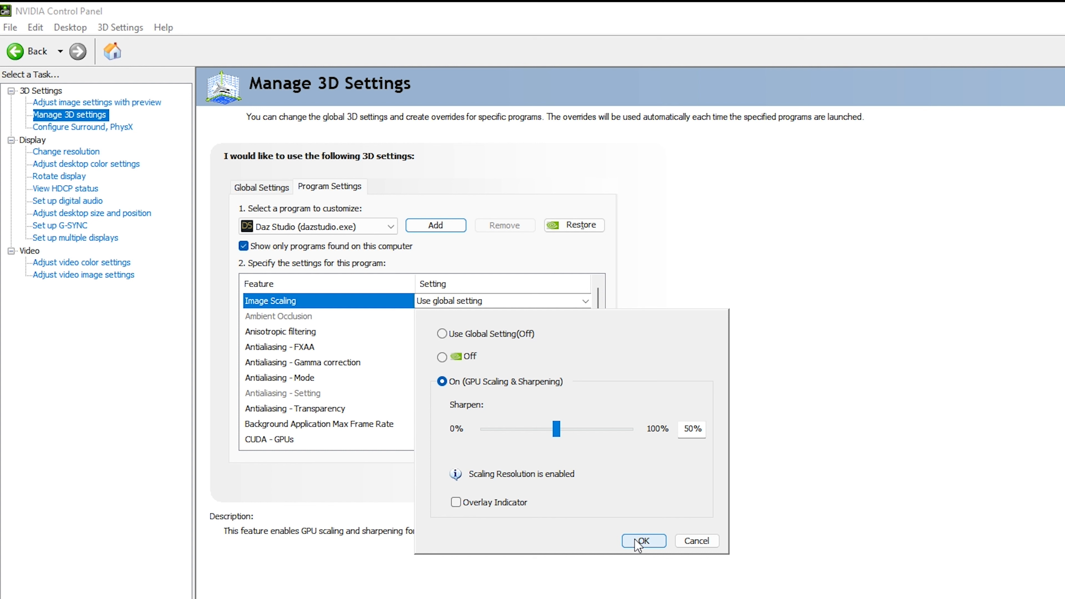
{"action": "left_click", "coordinate": [644, 540]}
Set Anisotropic filtering to 16x and turn on Antialiasing - FXAA for Daz Studio.
{"action": "left_click", "coordinate": [457, 332]}
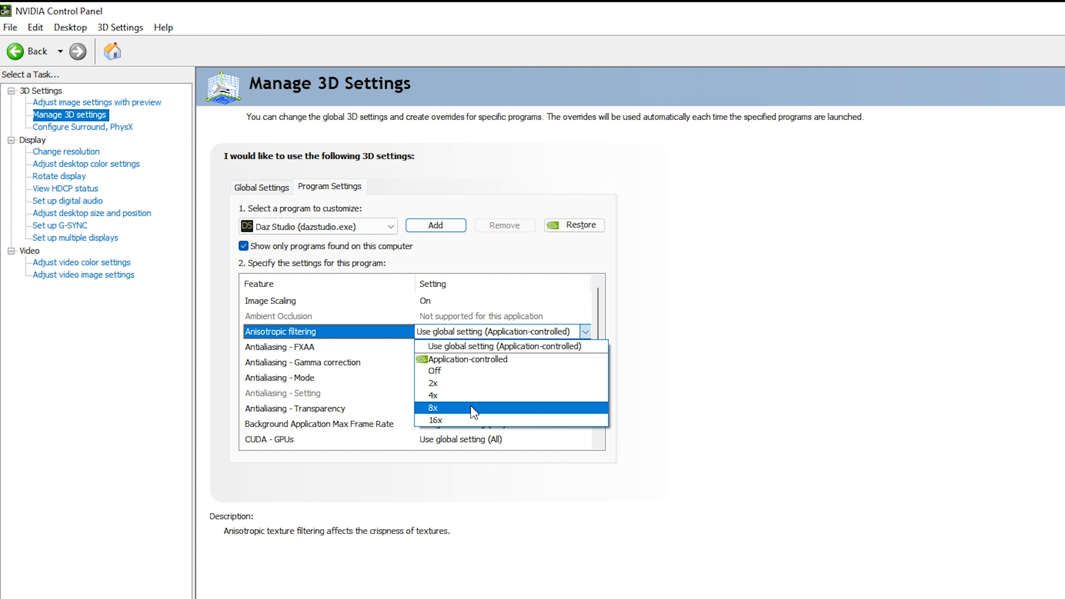
{"action": "left_click", "coordinate": [466, 421]}
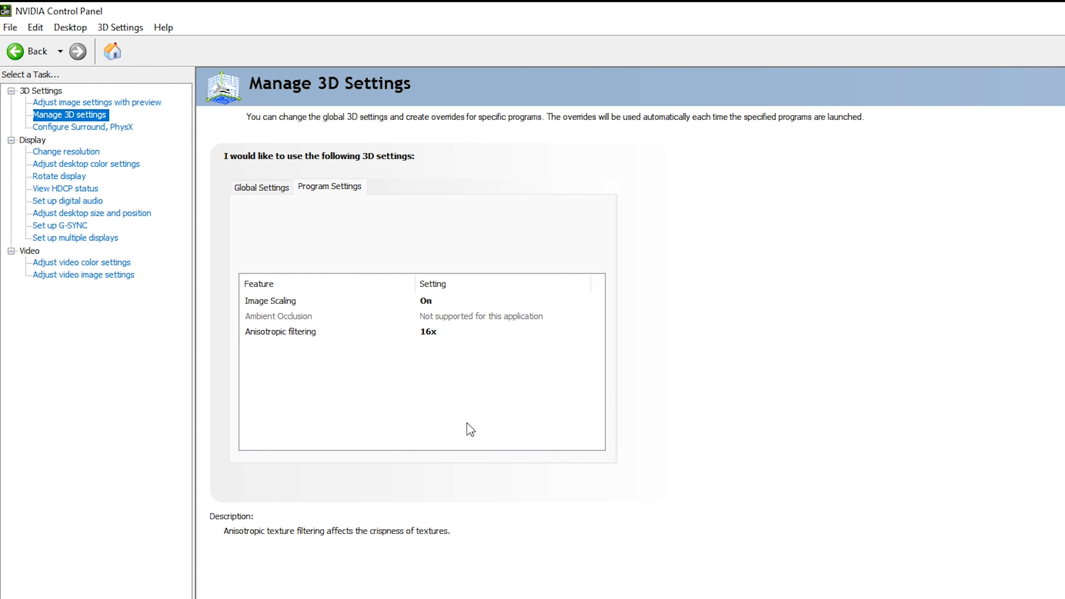
{"action": "left_click", "coordinate": [469, 346]}
{"action": "left_click", "coordinate": [469, 347]}
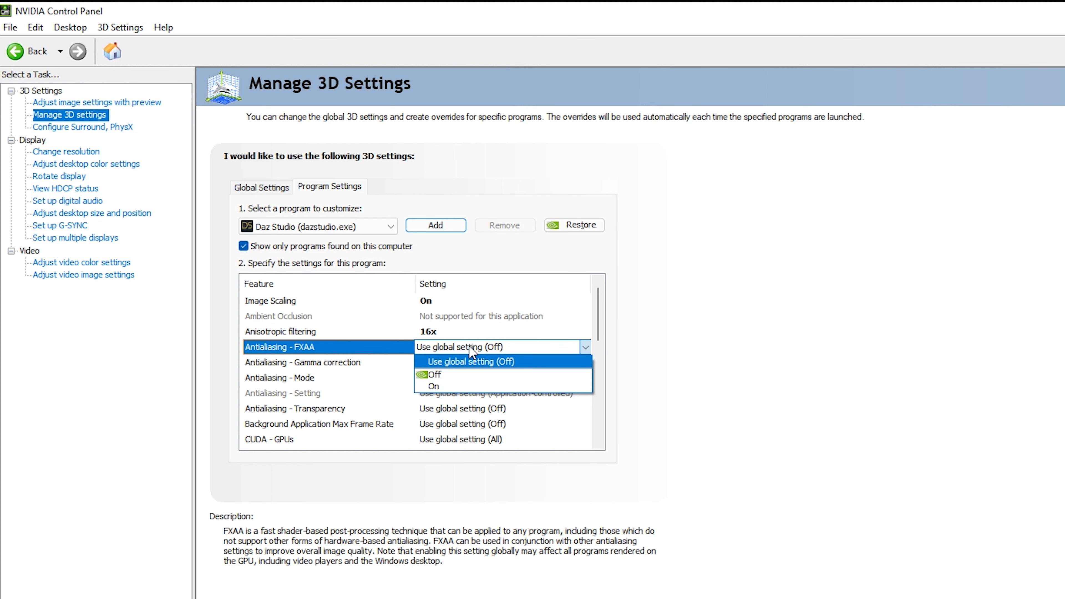
{"action": "left_click", "coordinate": [459, 387]}
Turn on Antialiasing - Gamma correction and set Antialiasing - Mode to Override any application setting.
{"action": "left_click", "coordinate": [463, 363]}
{"action": "left_click", "coordinate": [463, 362]}
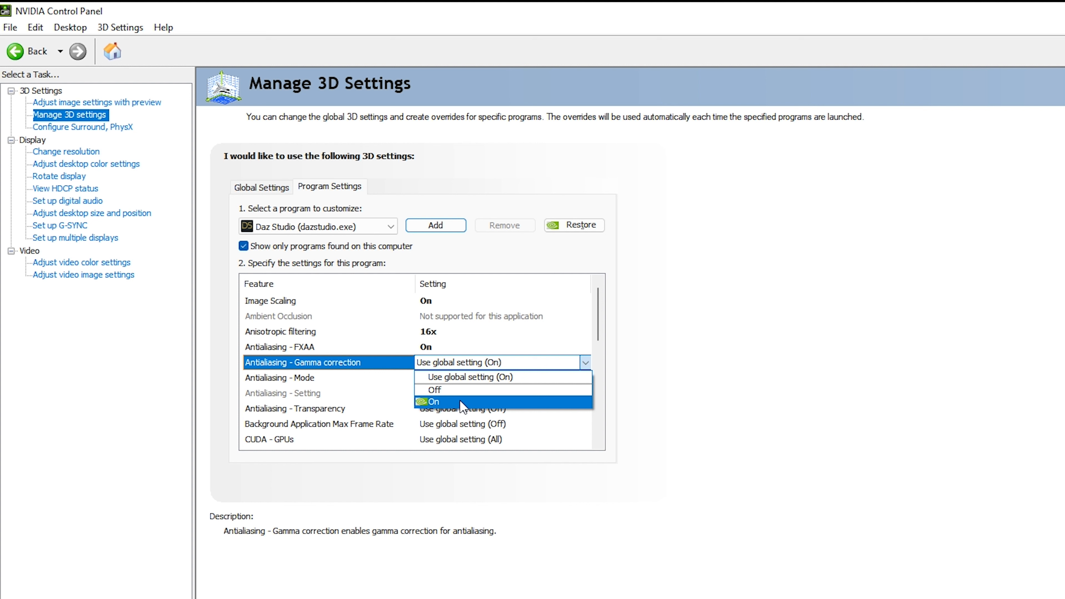
{"action": "left_click", "coordinate": [461, 402]}
{"action": "left_click", "coordinate": [468, 378]}
{"action": "left_click", "coordinate": [467, 377]}
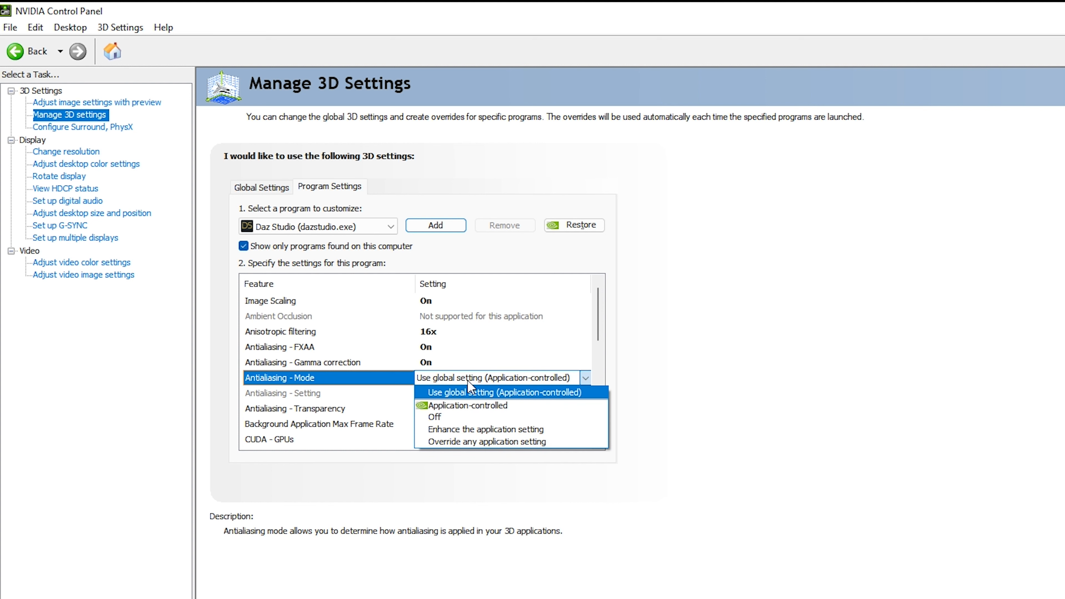
{"action": "left_click", "coordinate": [527, 442]}
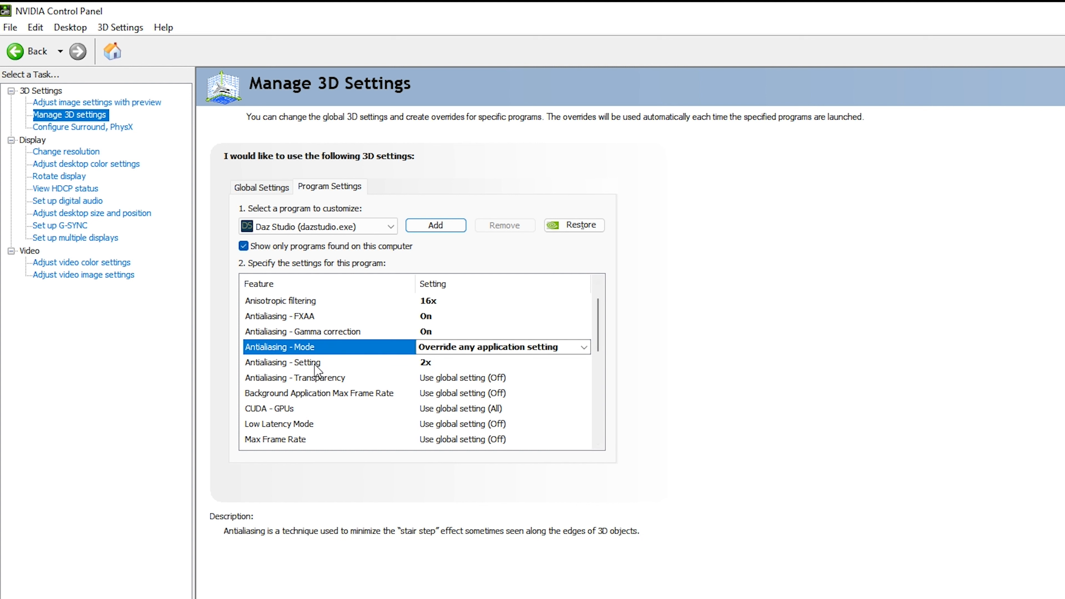
Set Antialiasing - Setting to 8x and Antialiasing - Transparency to 8x (supersample).
{"action": "left_click", "coordinate": [428, 362]}
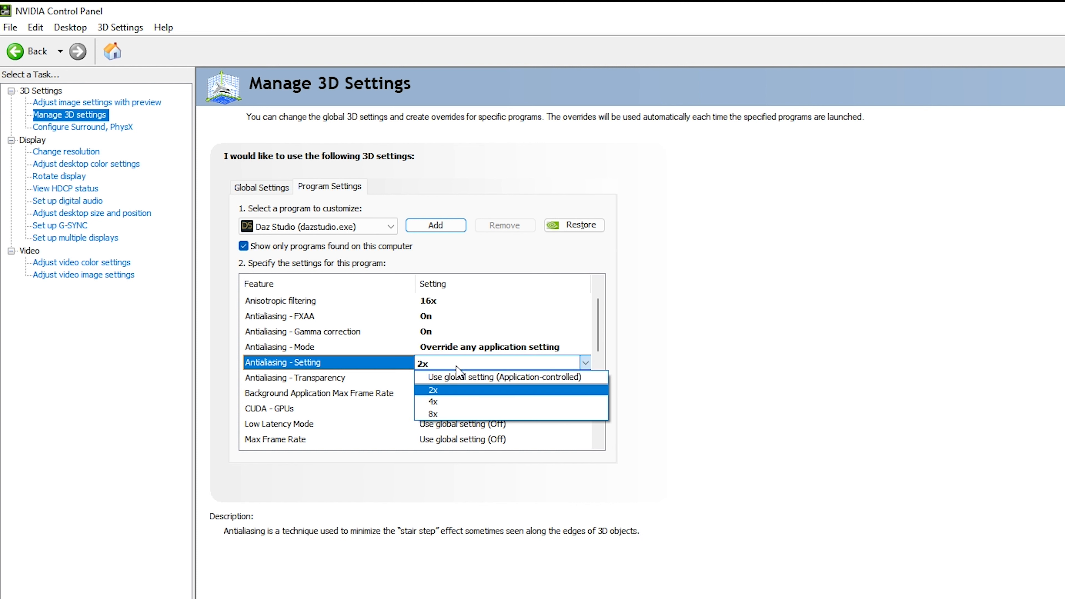
{"action": "left_click", "coordinate": [447, 412]}
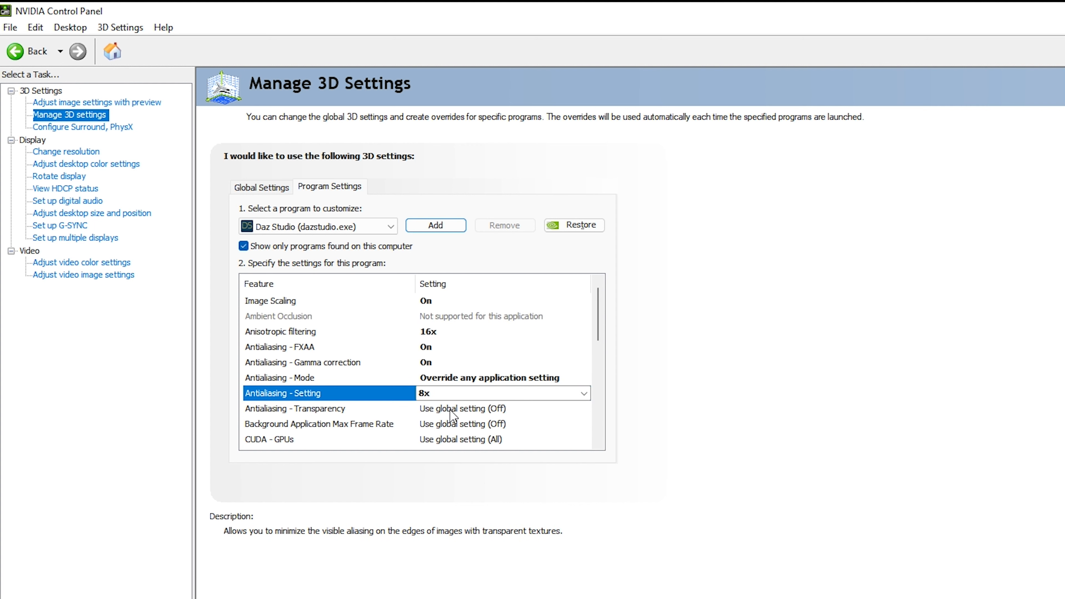
{"action": "left_click", "coordinate": [453, 409]}
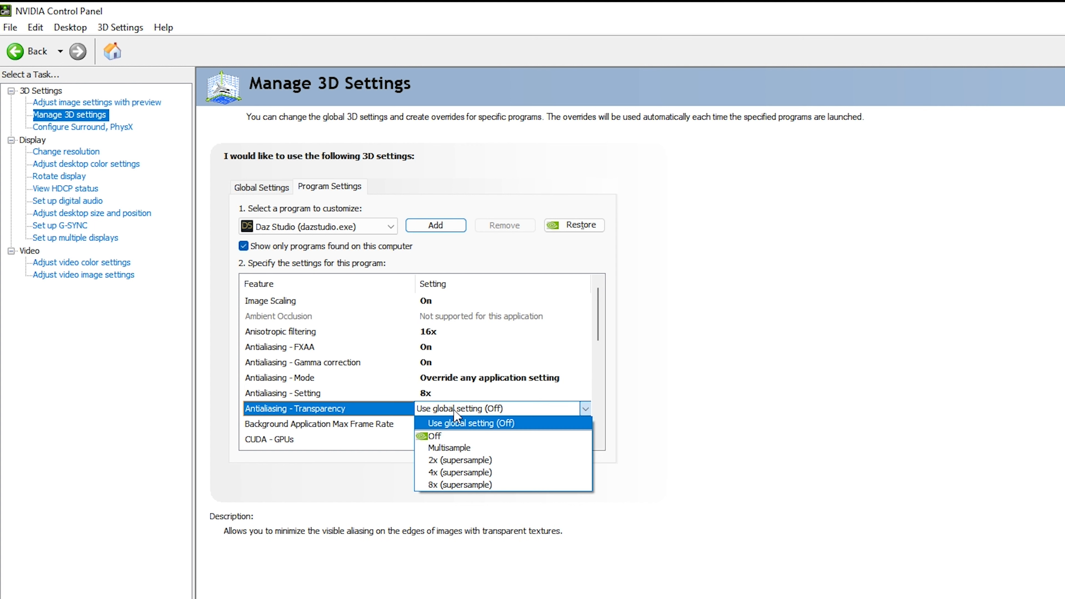
{"action": "left_click", "coordinate": [476, 484]}
Turn on Background Application Max Frame Rate with a limit of 200 FPS.
{"action": "left_click", "coordinate": [486, 317]}
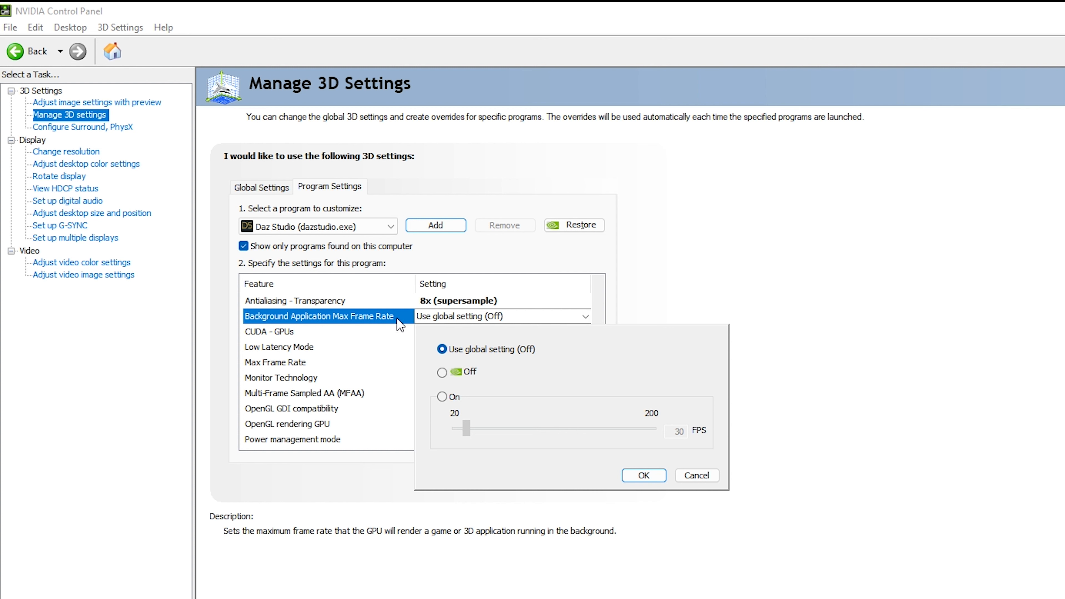
{"action": "left_click", "coordinate": [451, 398]}
{"action": "left_click_drag", "start_coordinate": [466, 428], "coordinate": [657, 431]}
{"action": "double_click", "coordinate": [678, 431]}
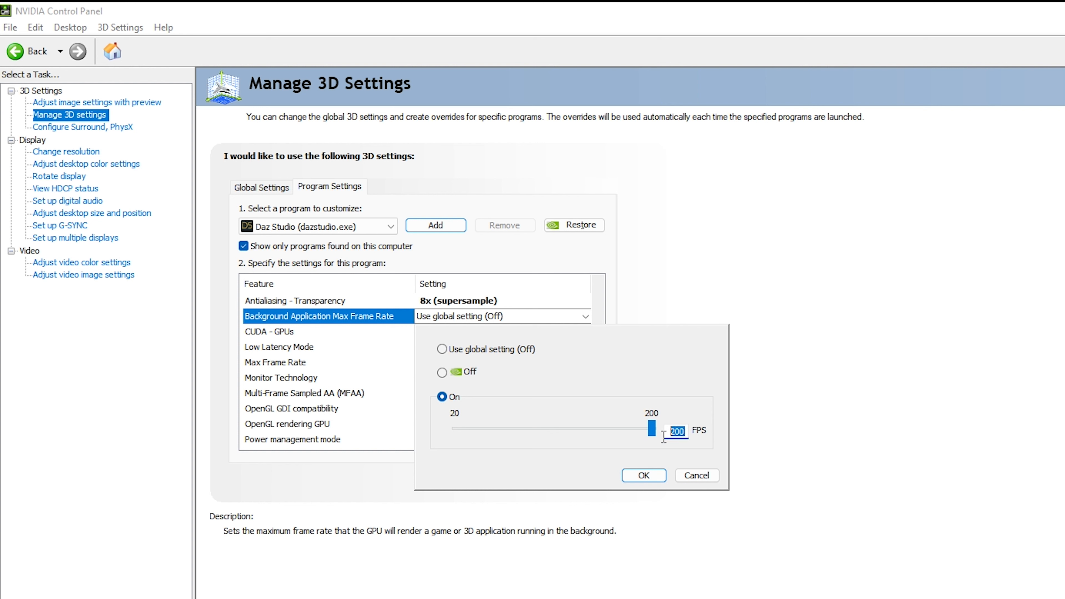
{"action": "left_click", "coordinate": [682, 431]}
{"action": "key", "text": "Return"}
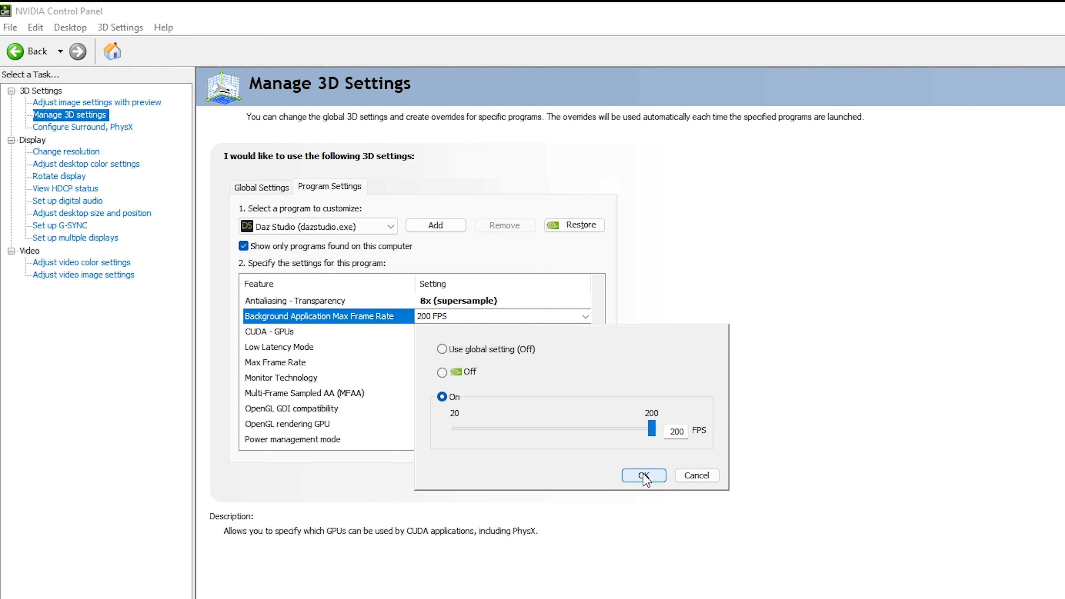
{"action": "left_click", "coordinate": [643, 475]}
Restrict CUDA - GPUs to selected GPUs, enabling the NVIDIA GeForce GTX 1660 Ti.
{"action": "left_click", "coordinate": [461, 332]}
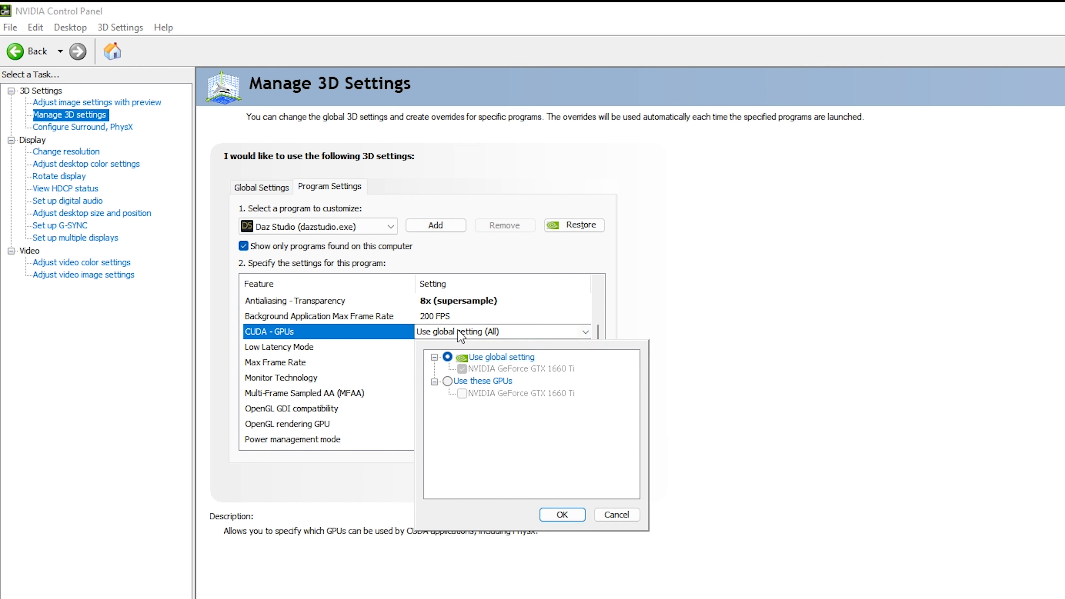
{"action": "left_click", "coordinate": [447, 382]}
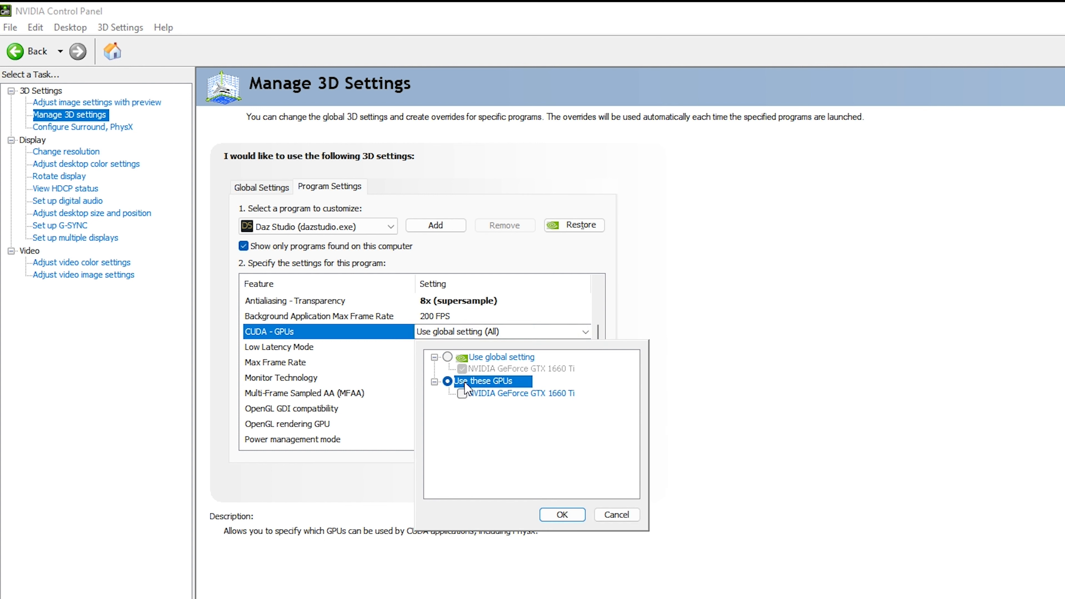
{"action": "left_click", "coordinate": [469, 394]}
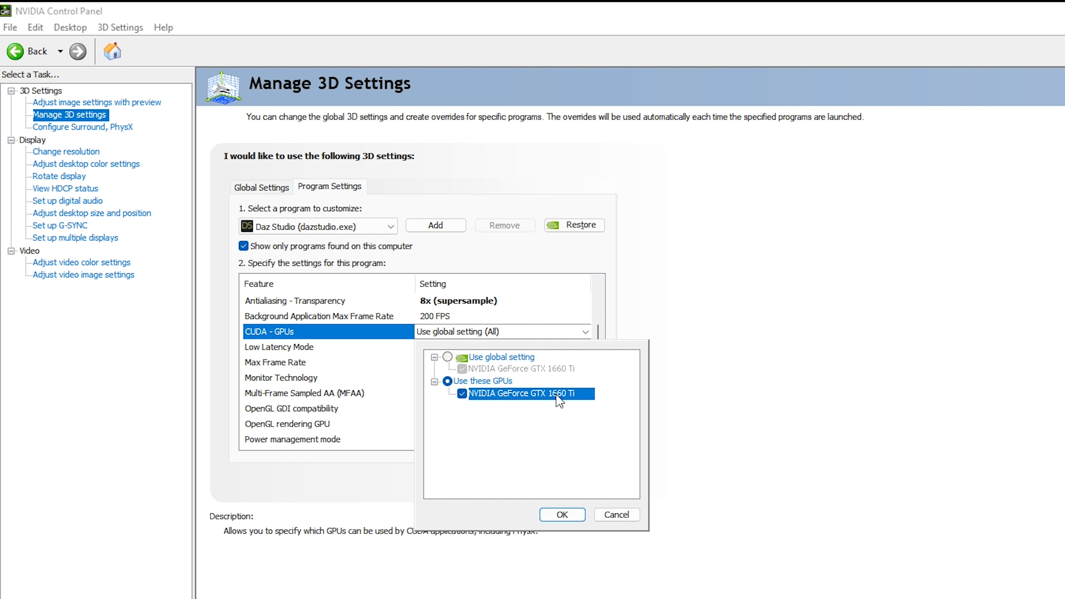
{"action": "left_click", "coordinate": [562, 515]}
Set Low Latency Mode to On and enable Max Frame Rate with a limit of 1000 FPS.
{"action": "left_click", "coordinate": [330, 347]}
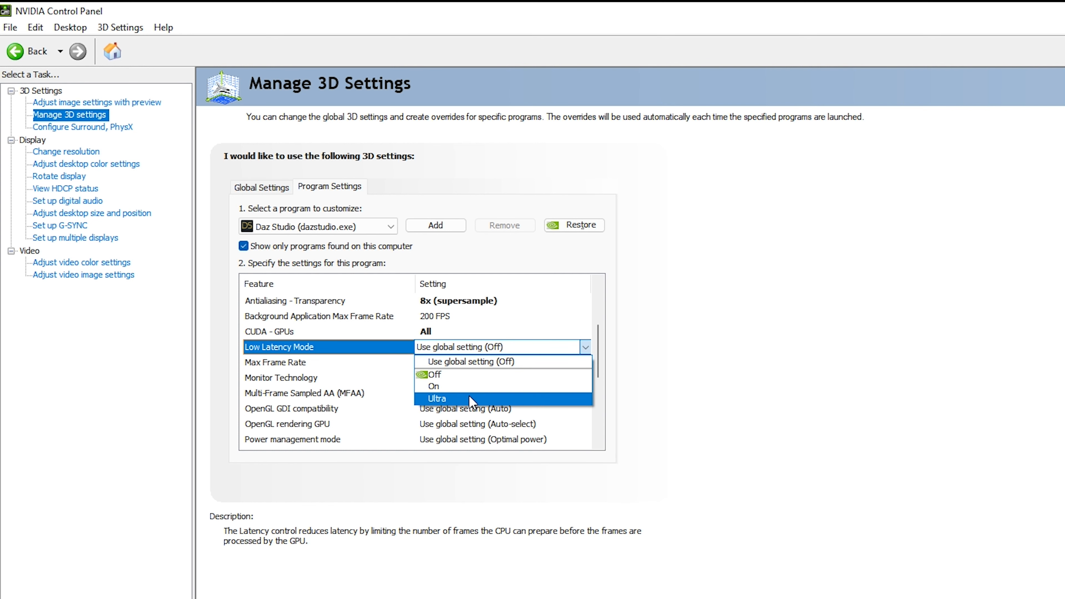
{"action": "left_click", "coordinate": [433, 386]}
{"action": "left_click", "coordinate": [461, 331]}
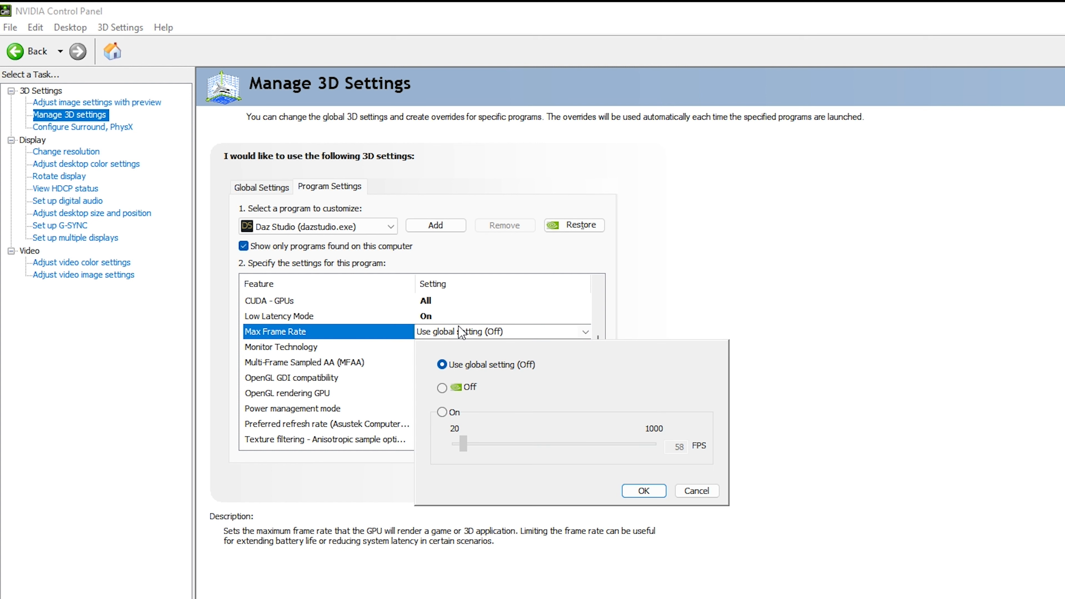
{"action": "left_click", "coordinate": [443, 413]}
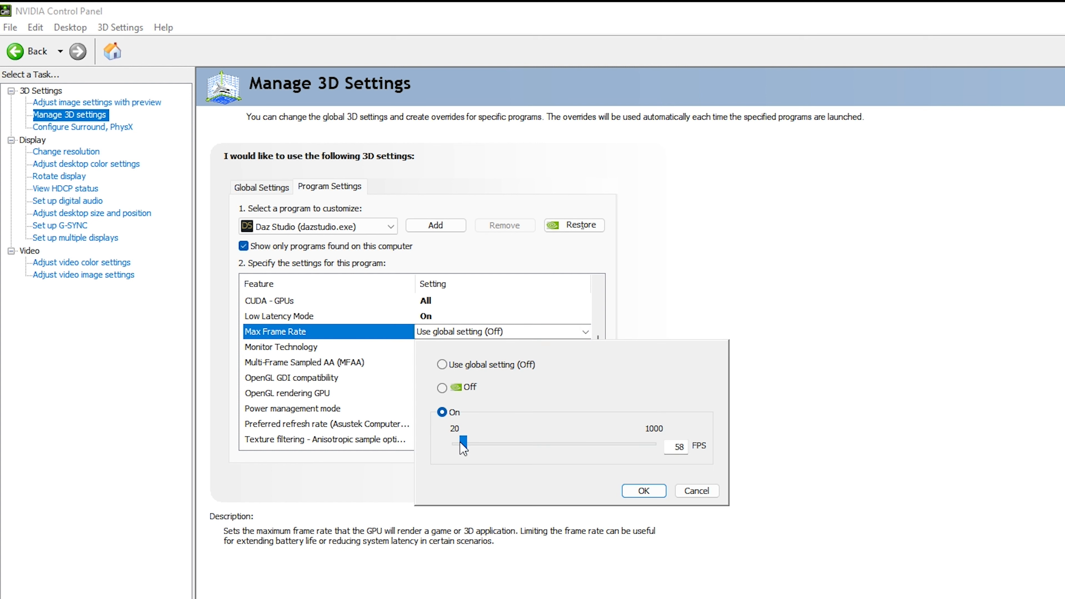
{"action": "left_click_drag", "start_coordinate": [463, 444], "coordinate": [661, 430]}
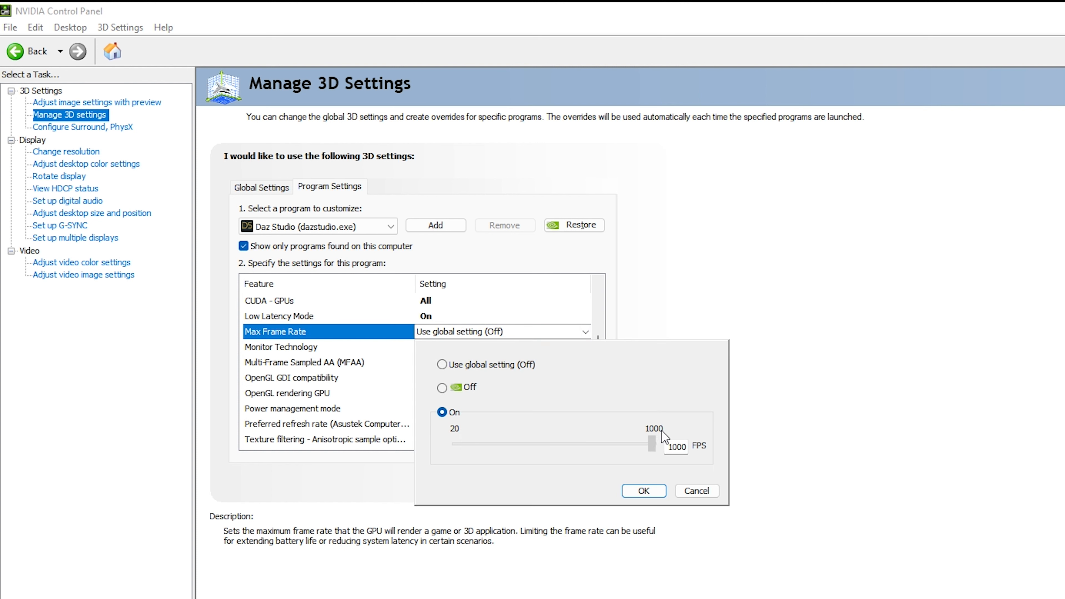
{"action": "left_click", "coordinate": [644, 491]}
Set Monitor Technology to G-SYNC Compatible and turn on Multi-Frame Sampled AA (MFAA).
{"action": "scroll", "coordinate": [482, 333], "scroll_direction": "down", "scroll_amount": 1}
{"action": "left_click", "coordinate": [481, 333]}
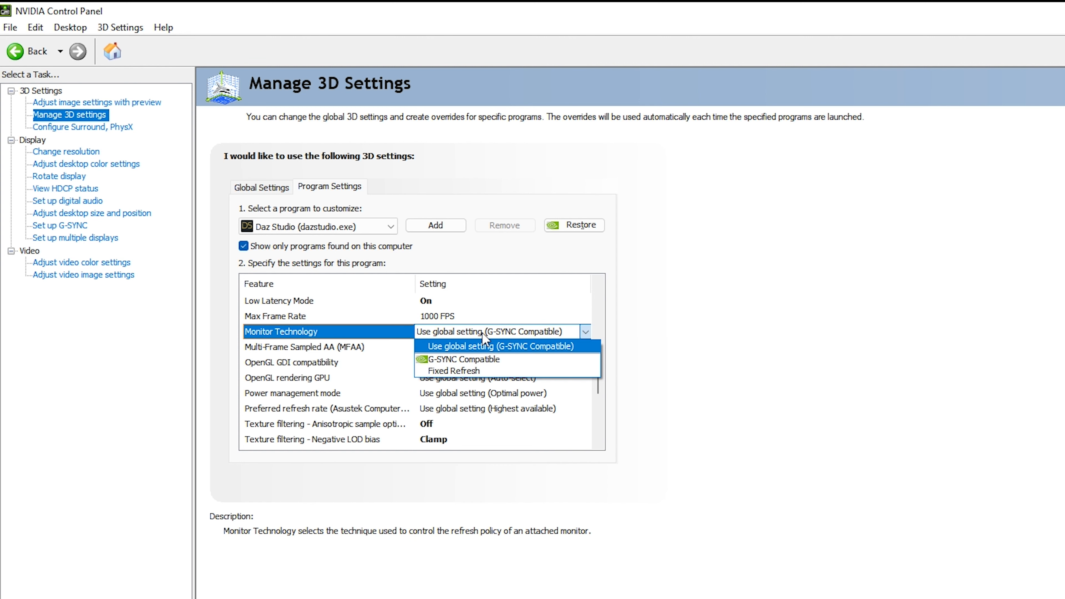
{"action": "left_click", "coordinate": [500, 361]}
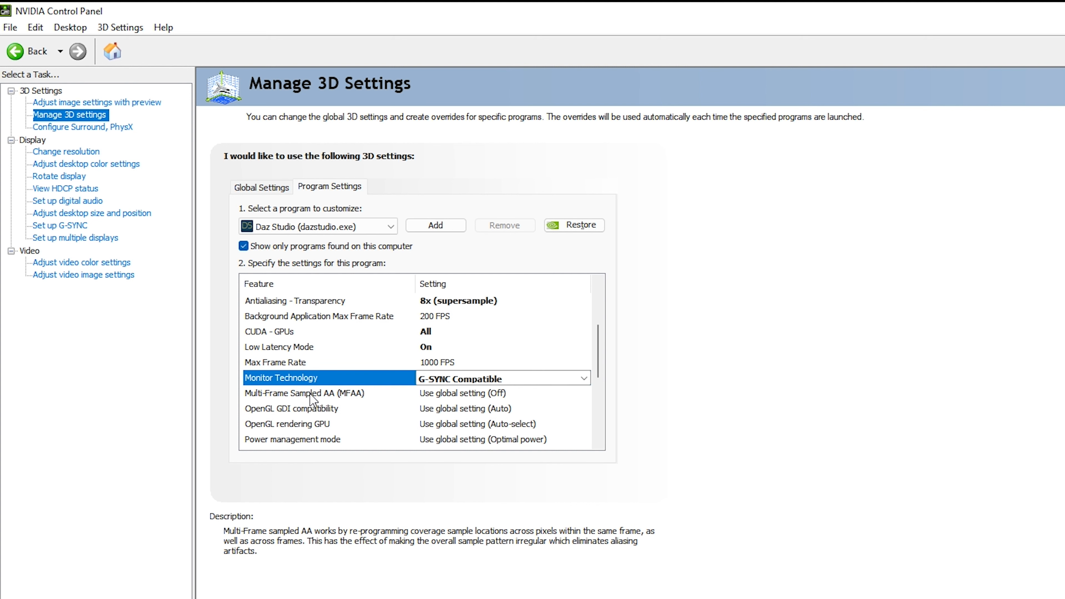
{"action": "left_click", "coordinate": [476, 393]}
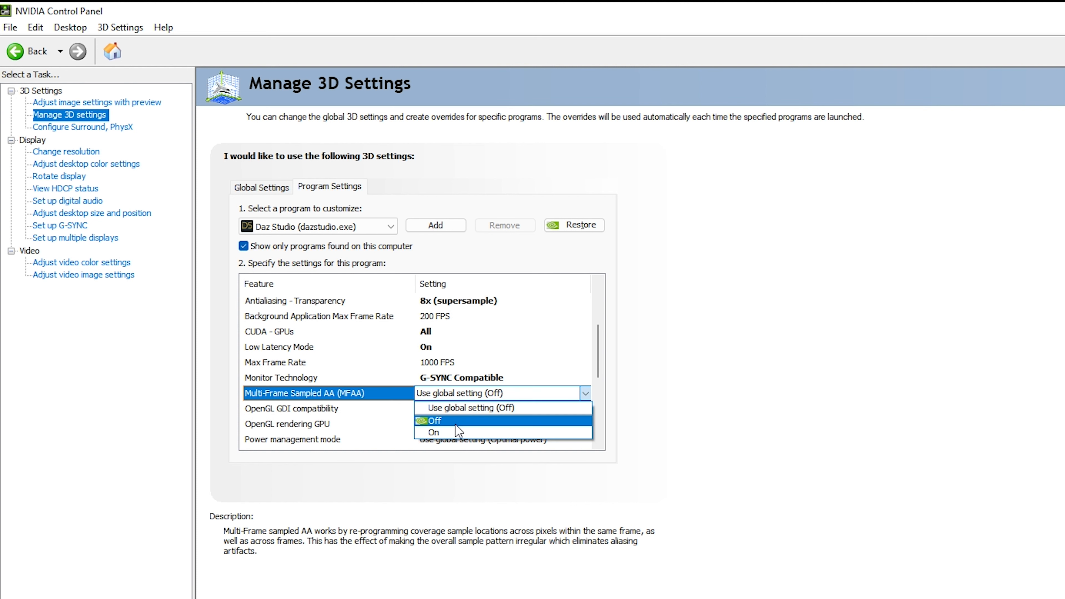
{"action": "left_click", "coordinate": [453, 432]}
Set OpenGL GDI compatibility for Daz Studio to Prefer performance.
{"action": "left_click", "coordinate": [326, 380]}
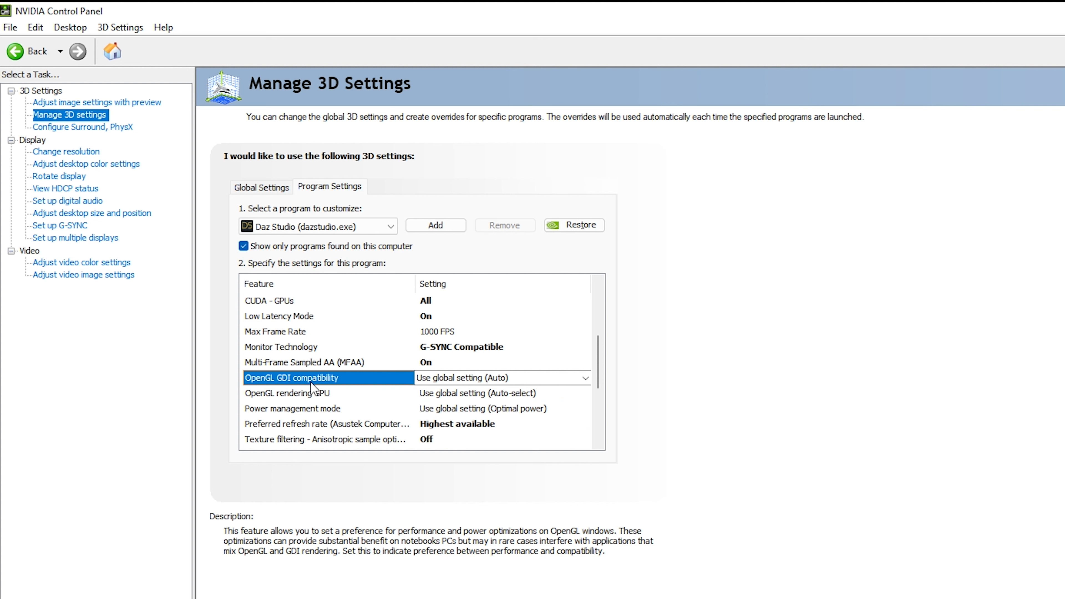
{"action": "left_click", "coordinate": [421, 379]}
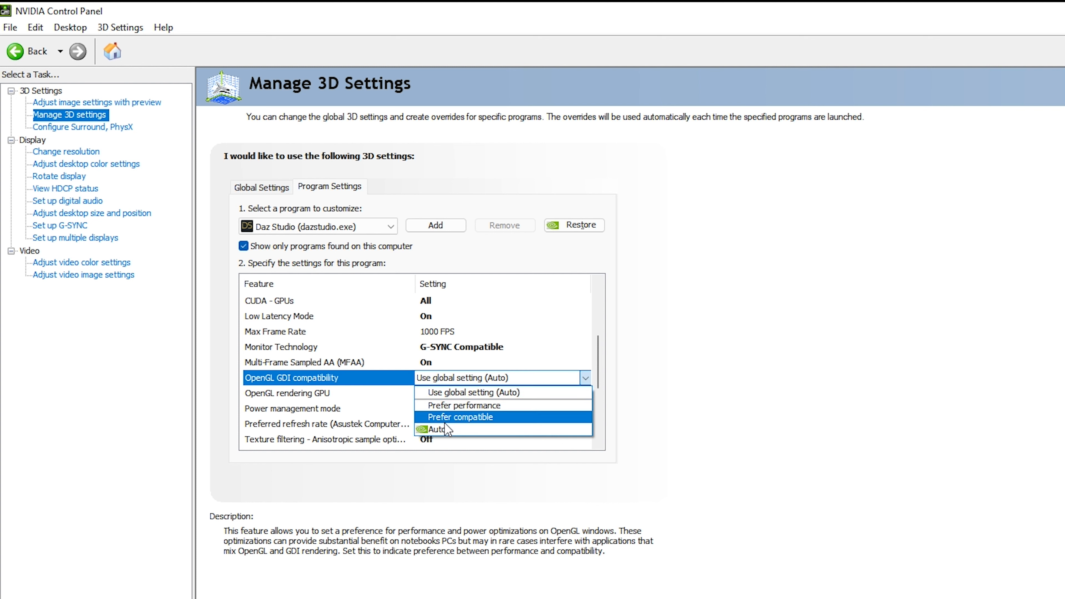
{"action": "left_click", "coordinate": [460, 401]}
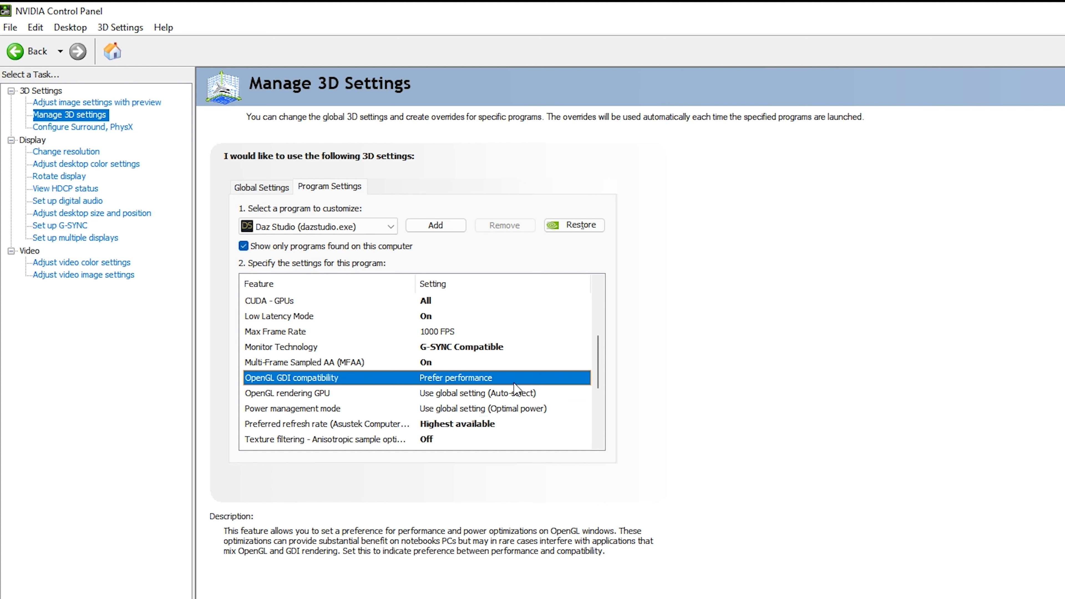
Set the OpenGL rendering GPU for Daz Studio to NVIDIA GeForce GTX 1660 Ti.
{"action": "left_click", "coordinate": [316, 364]}
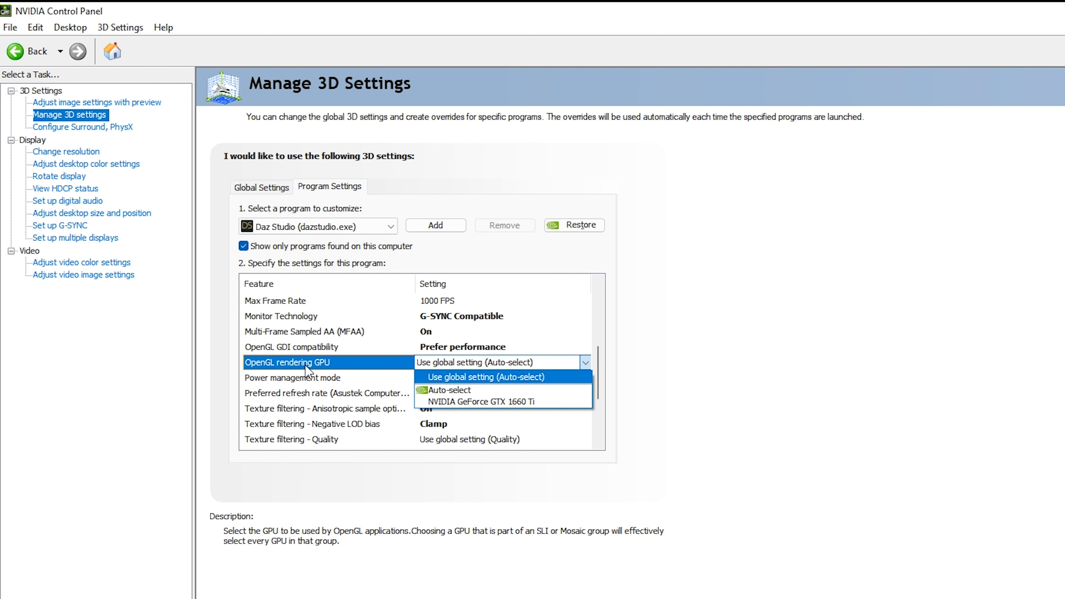
{"action": "left_click", "coordinate": [438, 369]}
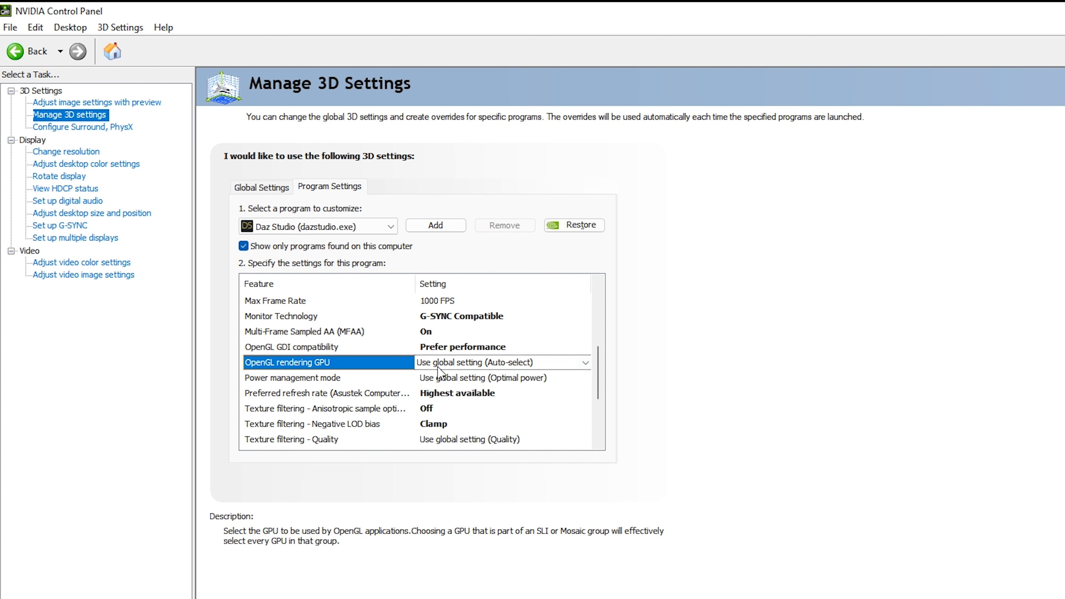
{"action": "left_click", "coordinate": [450, 363]}
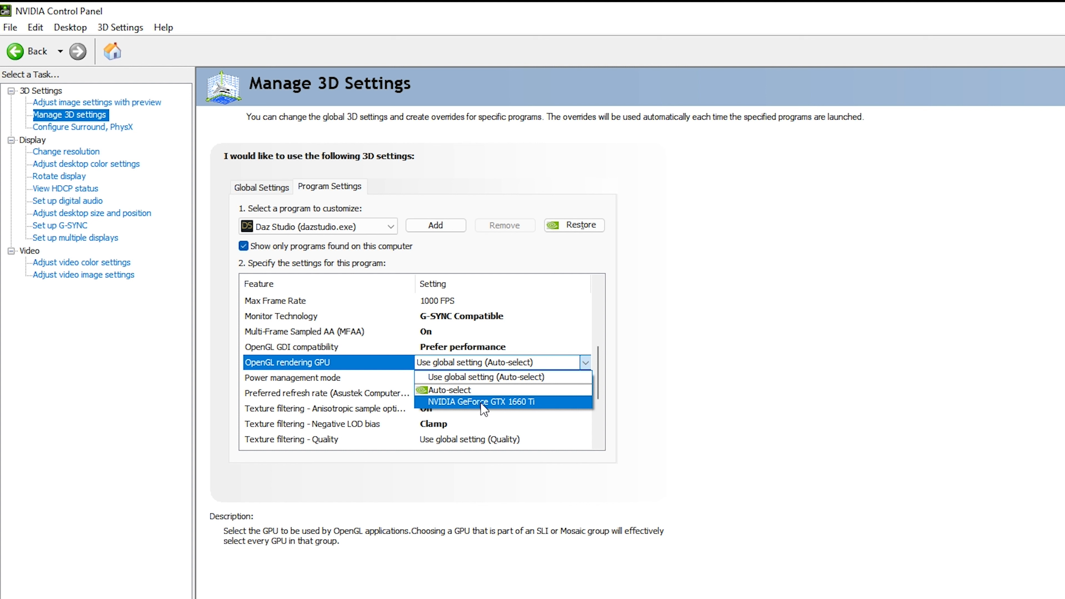
{"action": "left_click", "coordinate": [528, 402]}
Set Power management mode to Prefer maximum performance and Preferred refresh rate to Highest available.
{"action": "left_click", "coordinate": [334, 377]}
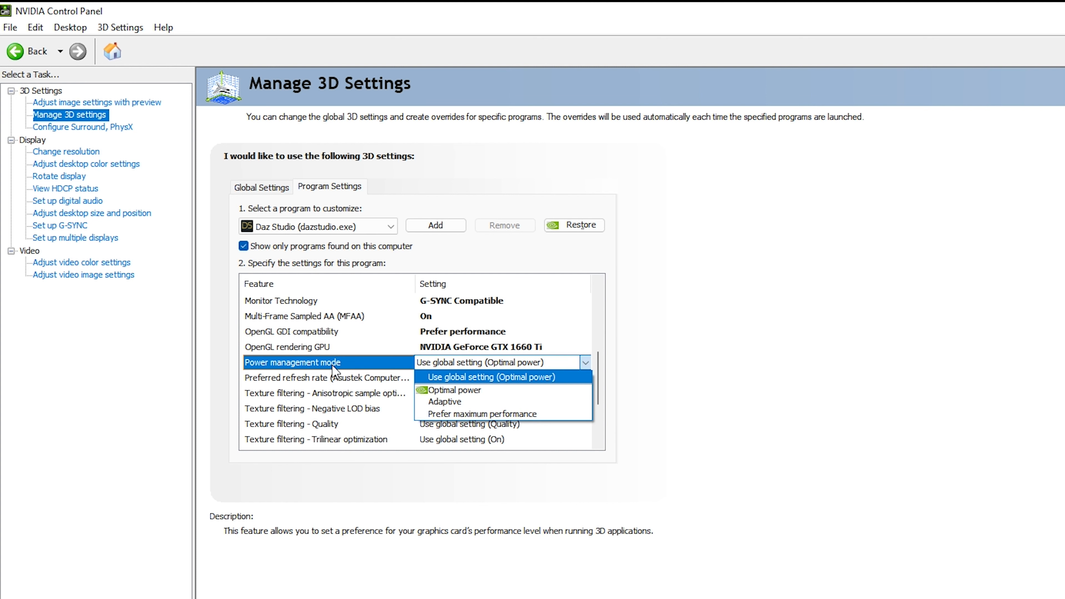
{"action": "left_click", "coordinate": [477, 414]}
{"action": "left_click", "coordinate": [315, 380]}
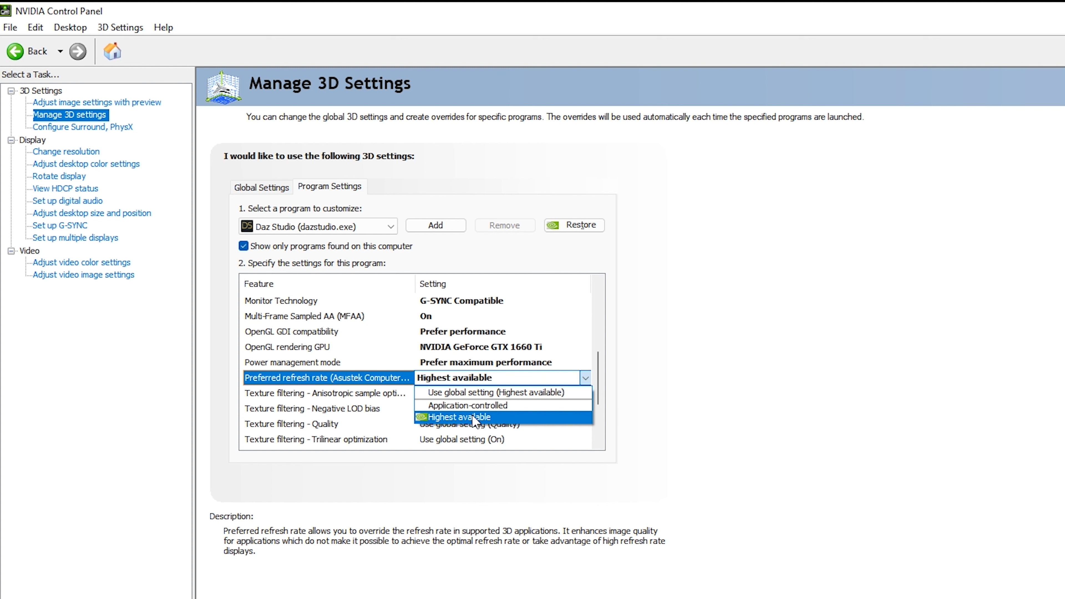
{"action": "left_click", "coordinate": [481, 418]}
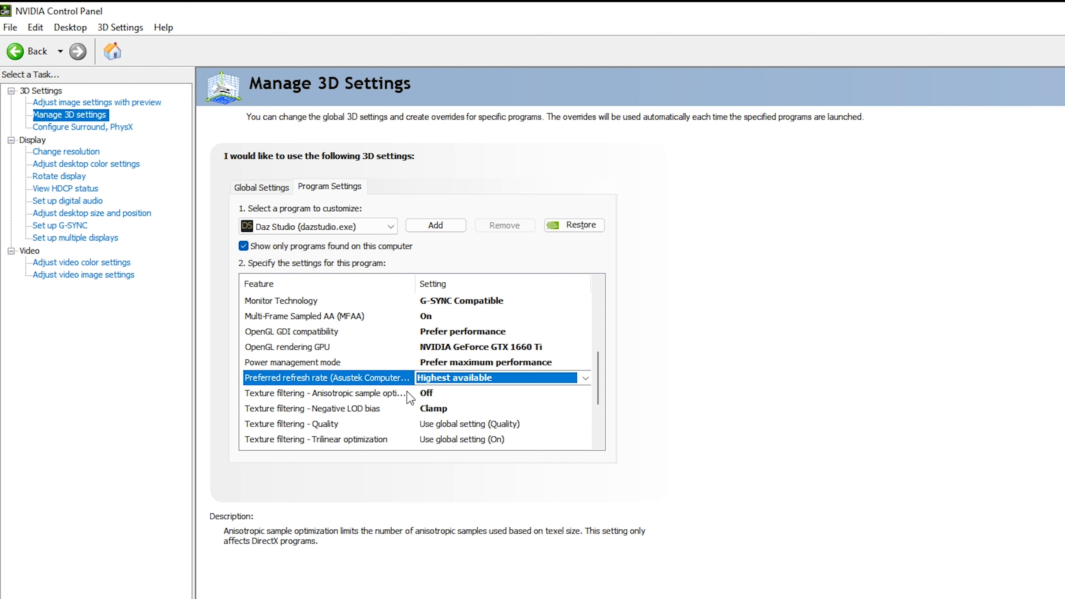
Turn on Texture filtering - Anisotropic sample optimization and set Texture filtering - Negative LOD bias to Clamp for Daz Studio.
{"action": "left_click", "coordinate": [455, 397]}
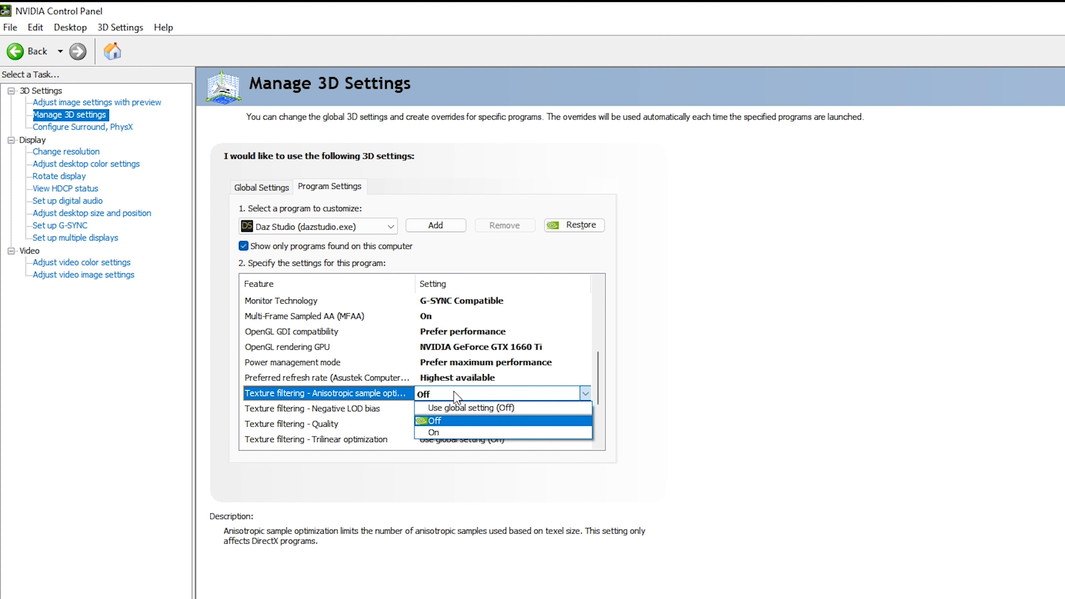
{"action": "left_click", "coordinate": [443, 427]}
{"action": "left_click", "coordinate": [444, 408]}
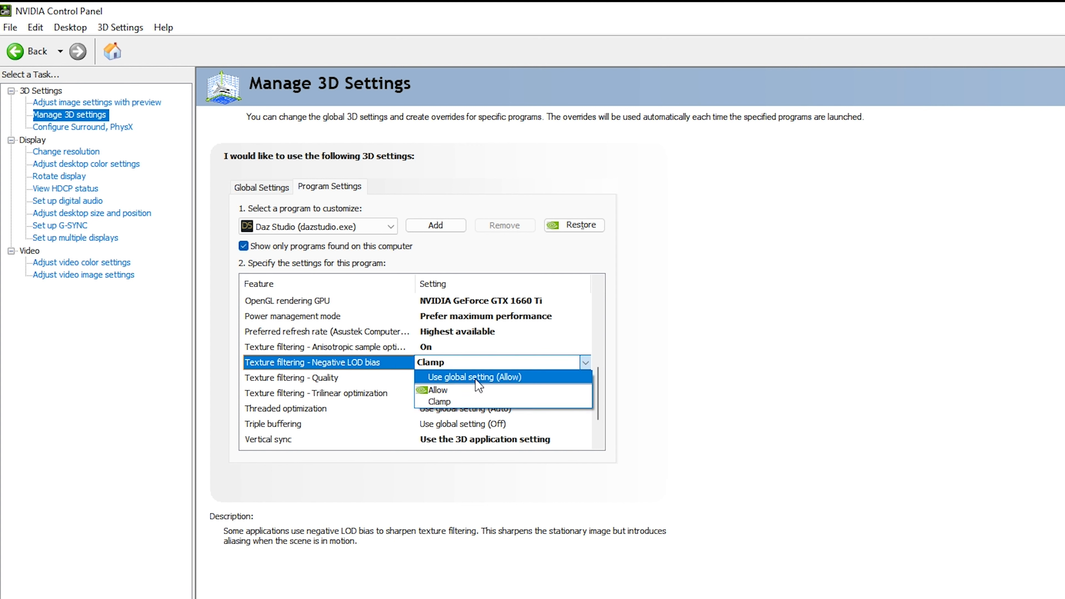
{"action": "left_click", "coordinate": [462, 404]}
Set Texture filtering - Quality to High performance and Texture filtering - Trilinear optimization to On.
{"action": "left_click", "coordinate": [437, 379]}
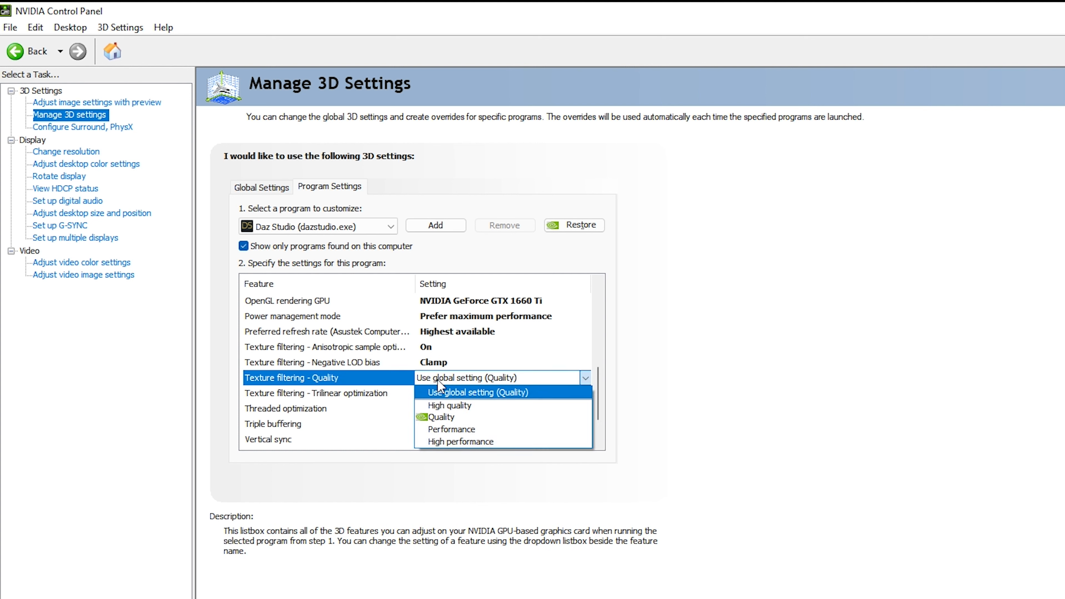
{"action": "left_click", "coordinate": [474, 443]}
{"action": "scroll", "coordinate": [453, 398], "scroll_direction": "down", "scroll_amount": 1}
{"action": "left_click", "coordinate": [445, 364]}
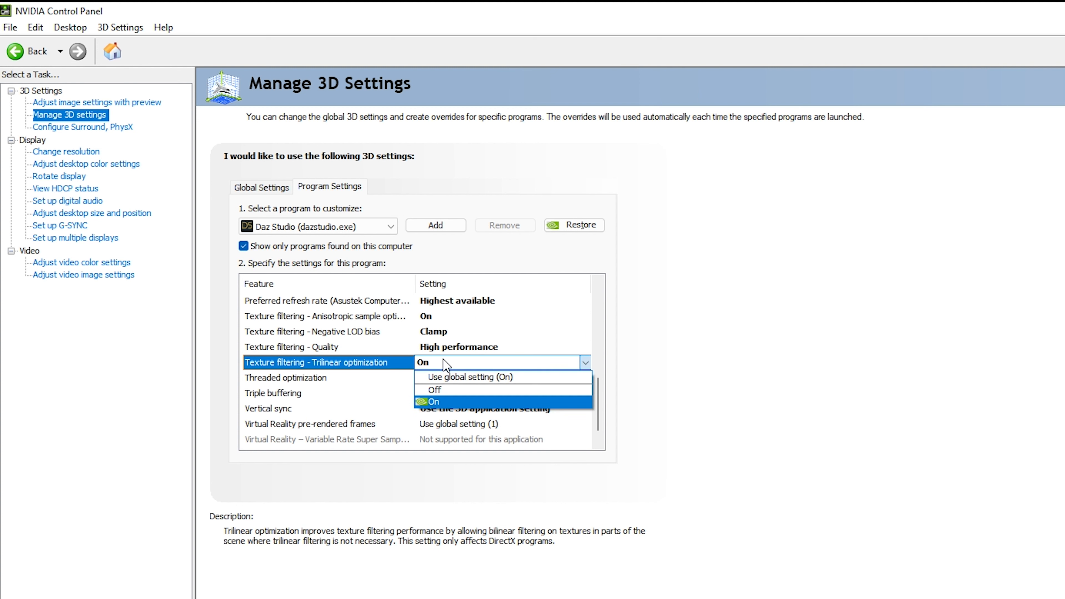
{"action": "left_click", "coordinate": [453, 405]}
Turn on Threaded optimization and Triple buffering for Daz Studio.
{"action": "left_click", "coordinate": [468, 377]}
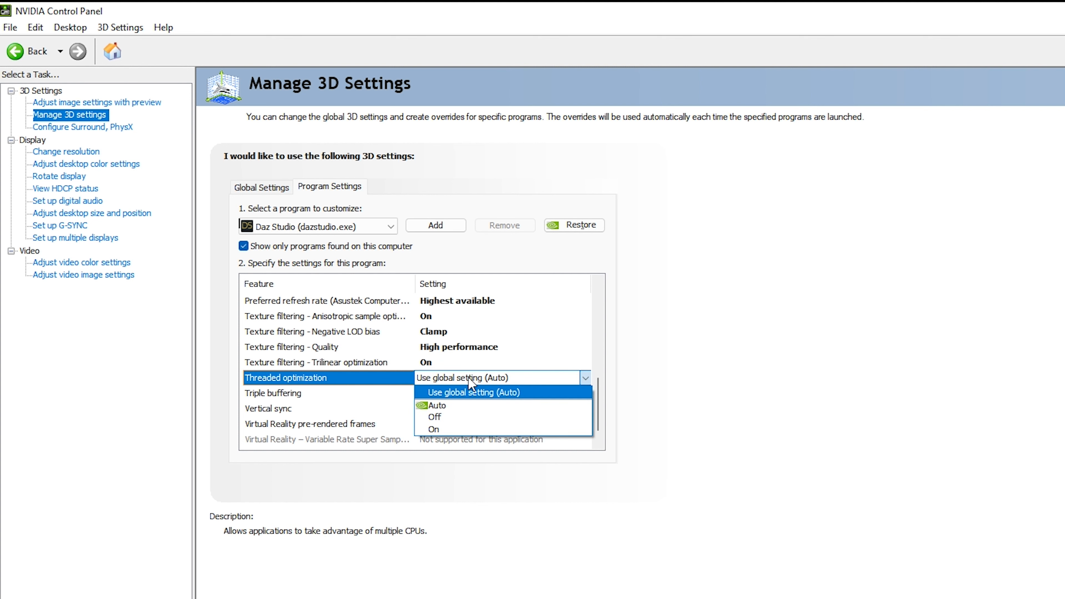
{"action": "left_click", "coordinate": [457, 429]}
{"action": "scroll", "coordinate": [457, 429], "scroll_direction": "down", "scroll_amount": 1}
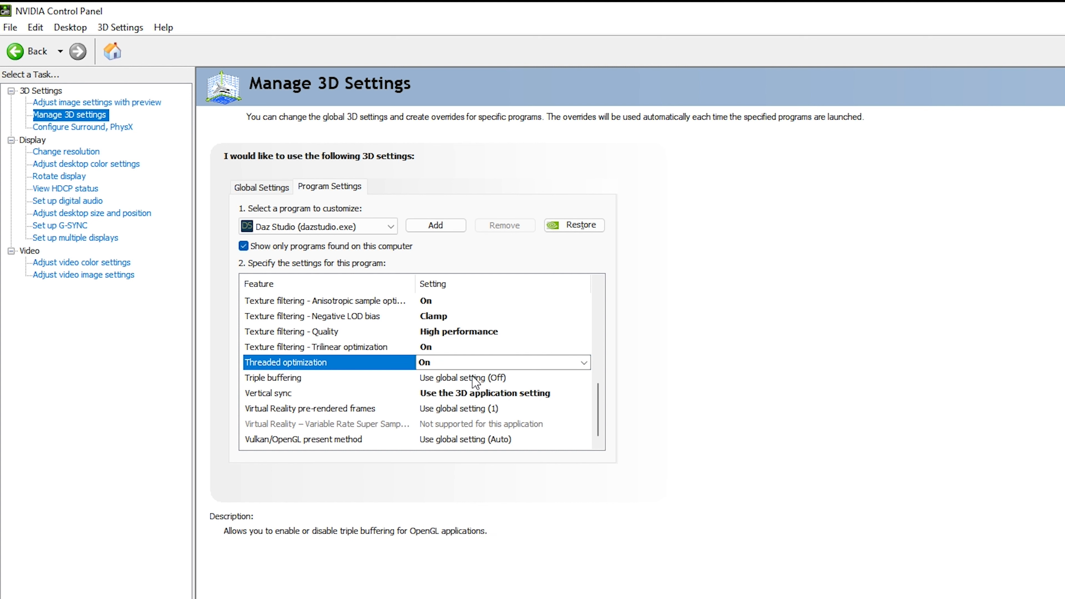
{"action": "left_click", "coordinate": [472, 377]}
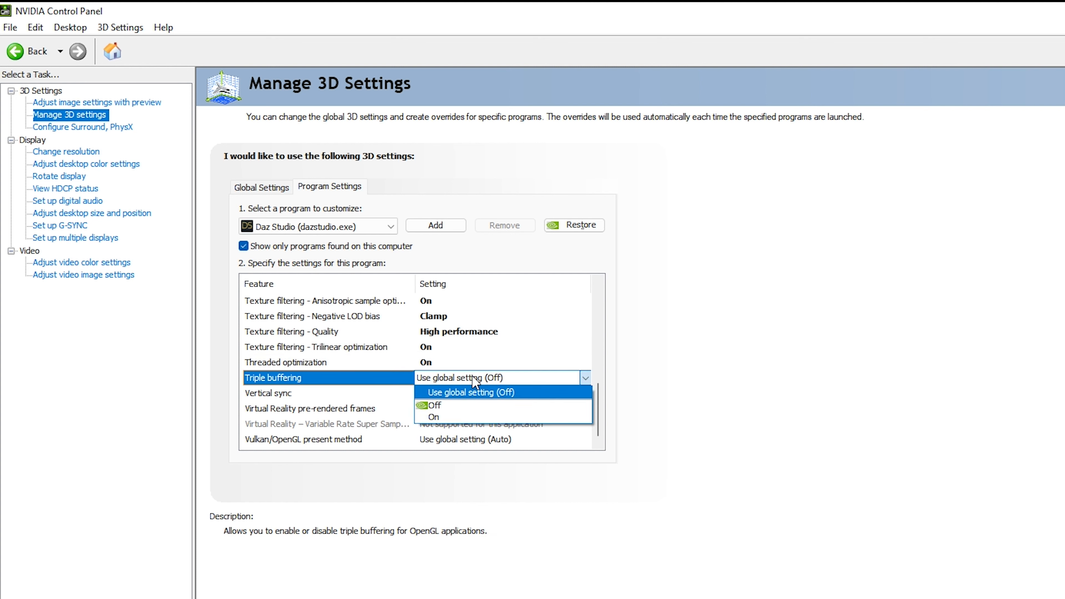
{"action": "left_click", "coordinate": [463, 417]}
Set Vertical sync to On and Virtual Reality pre-rendered frames to Use the 3D application setting.
{"action": "left_click", "coordinate": [459, 394]}
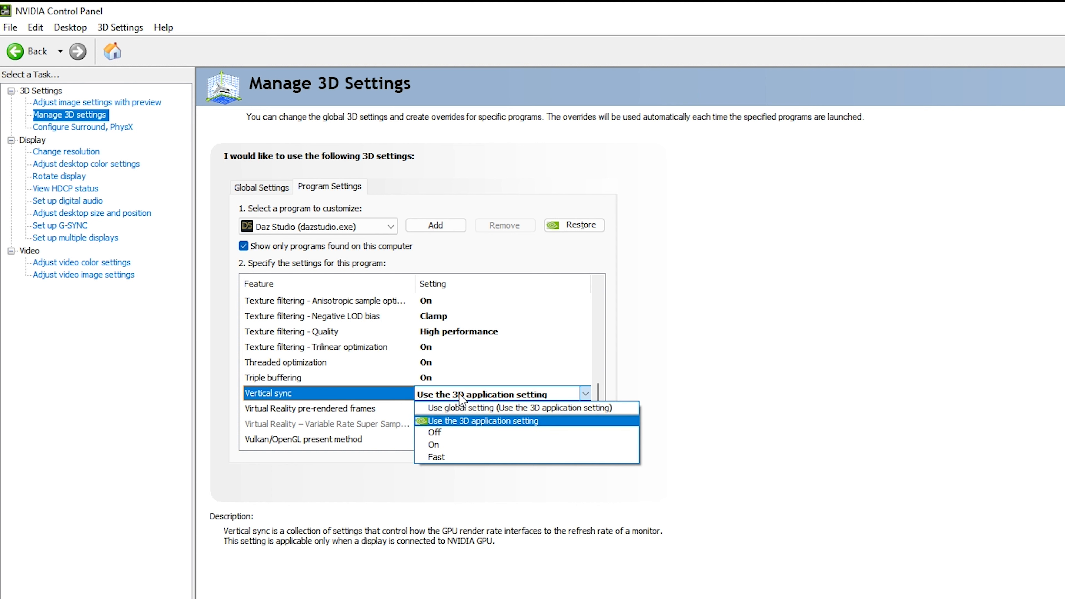
{"action": "left_click", "coordinate": [462, 448]}
{"action": "left_click", "coordinate": [256, 410]}
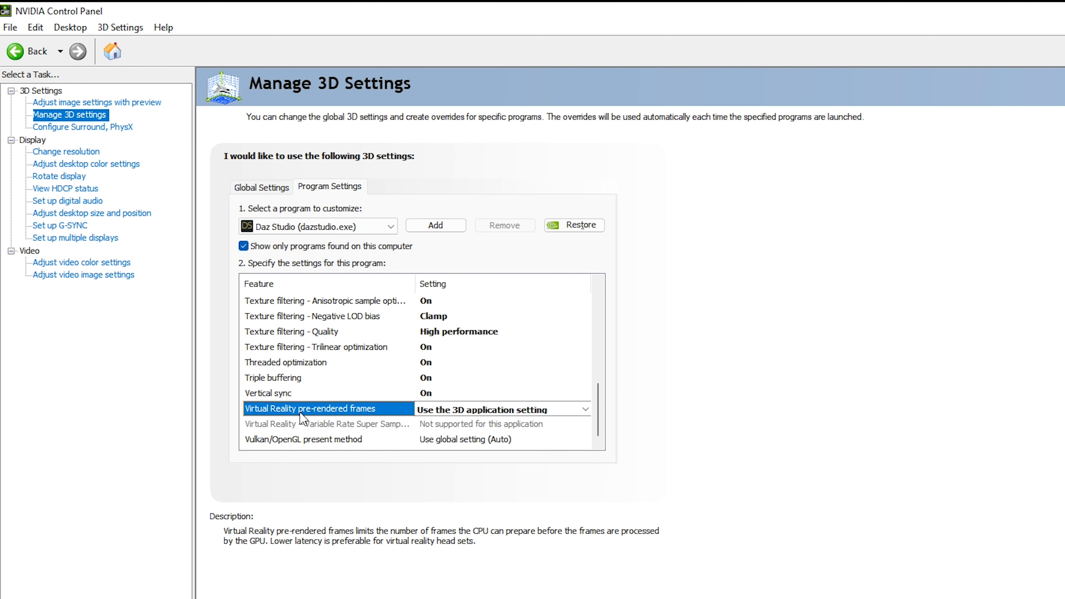
{"action": "left_click", "coordinate": [469, 414]}
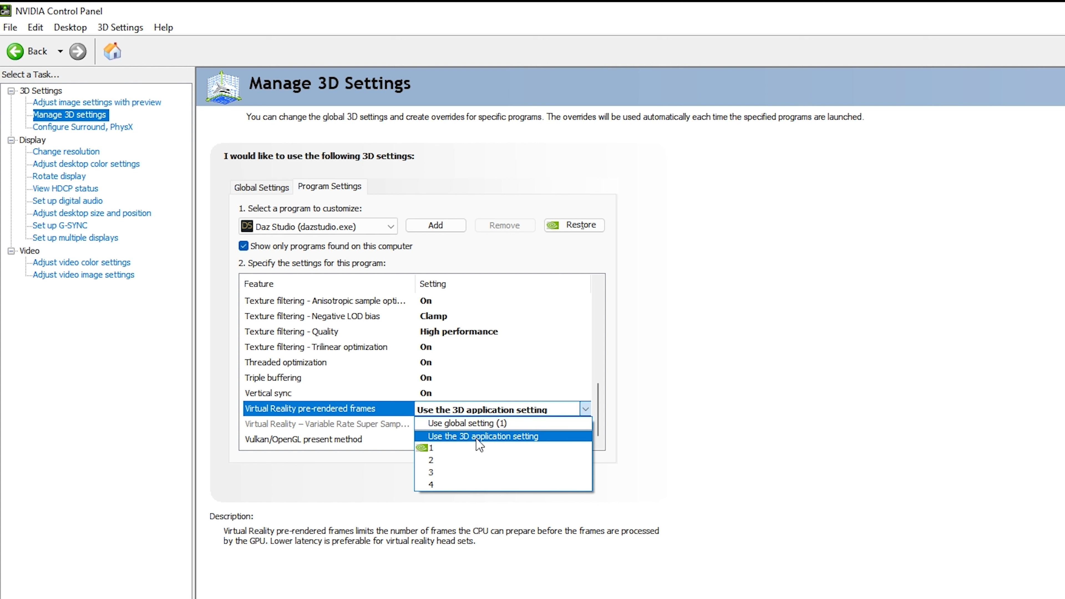
{"action": "left_click", "coordinate": [509, 440]}
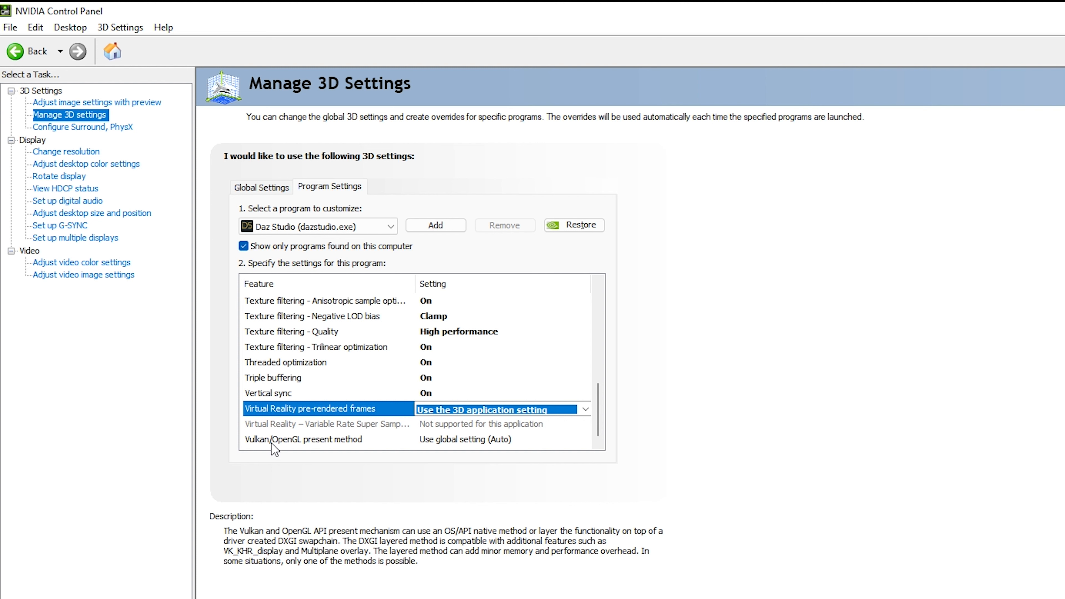
Set Vulkan/OpenGL present method to Prefer layered on DXGI Swapchain and apply the program settings.
{"action": "left_click", "coordinate": [464, 441]}
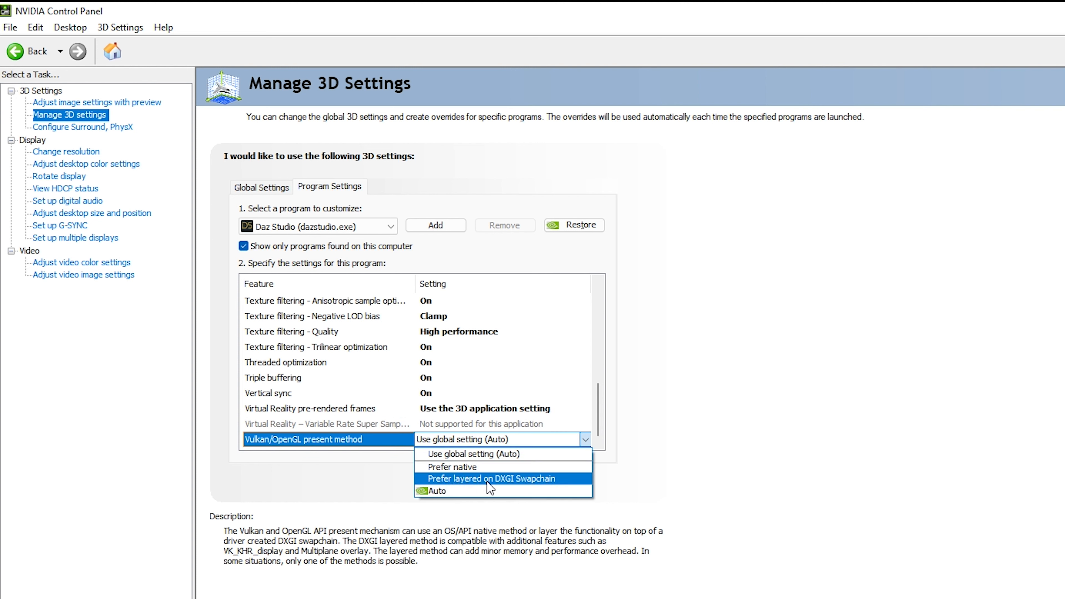
{"action": "left_click", "coordinate": [531, 481]}
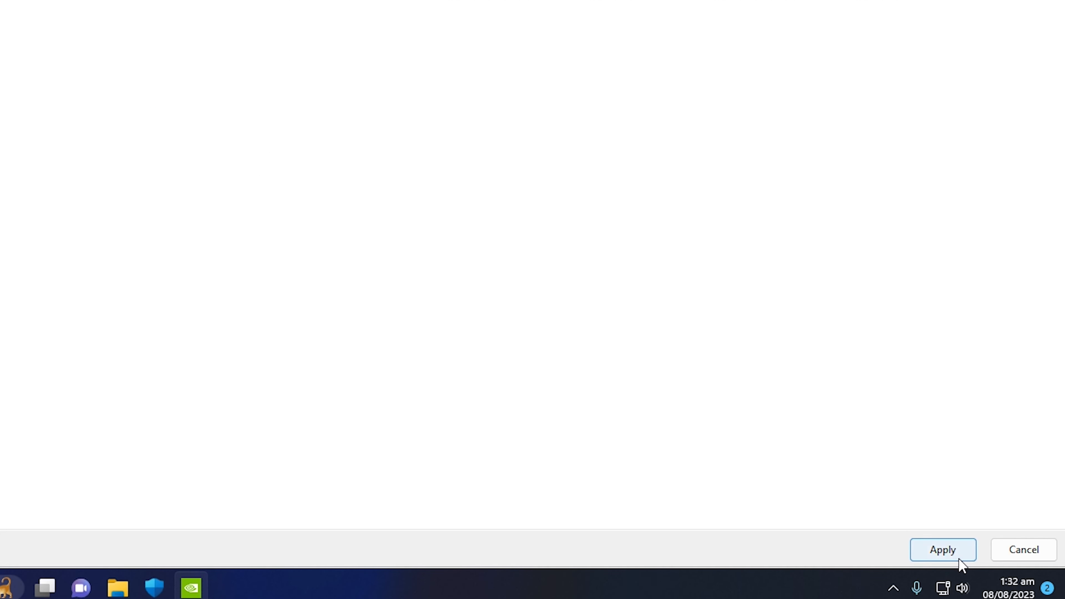
{"action": "left_click", "coordinate": [940, 559]}
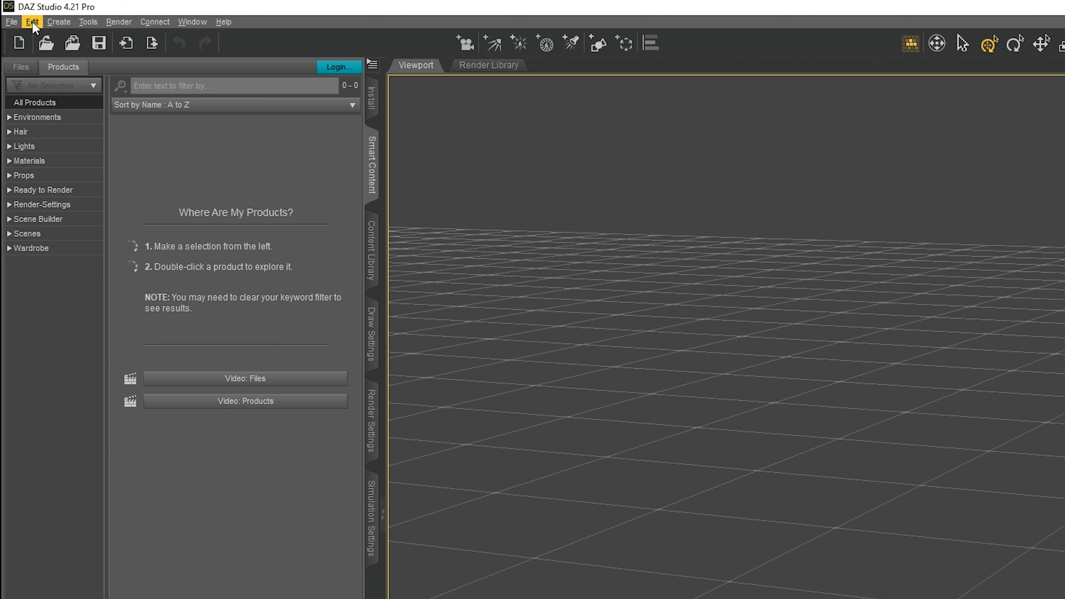
In Daz Studio, open the Interface preferences and review the current OpenGL hardware features.
{"action": "left_click", "coordinate": [32, 22]}
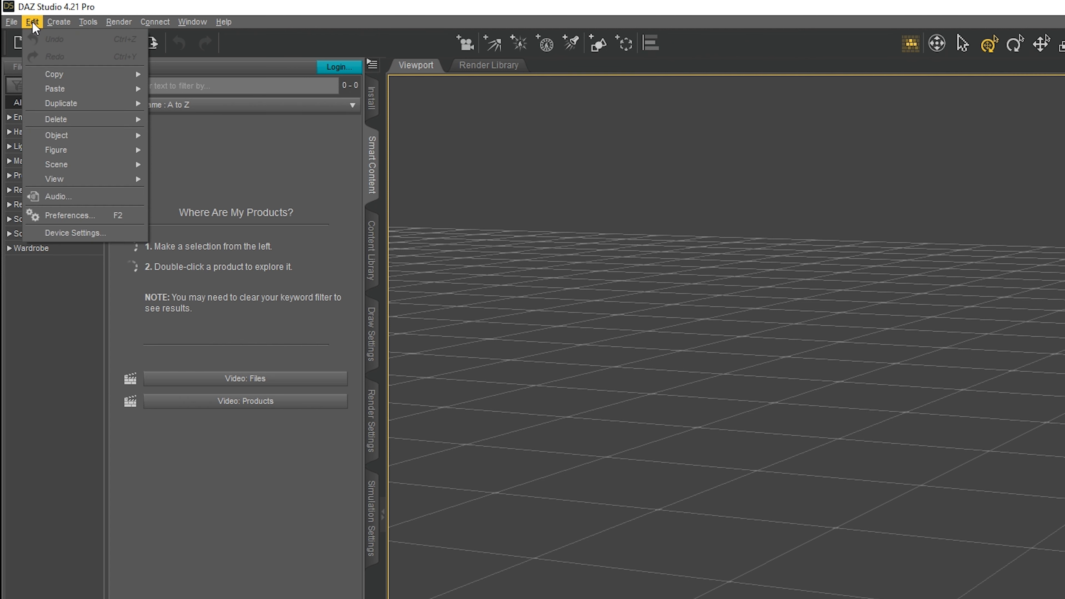
{"action": "left_click", "coordinate": [78, 221]}
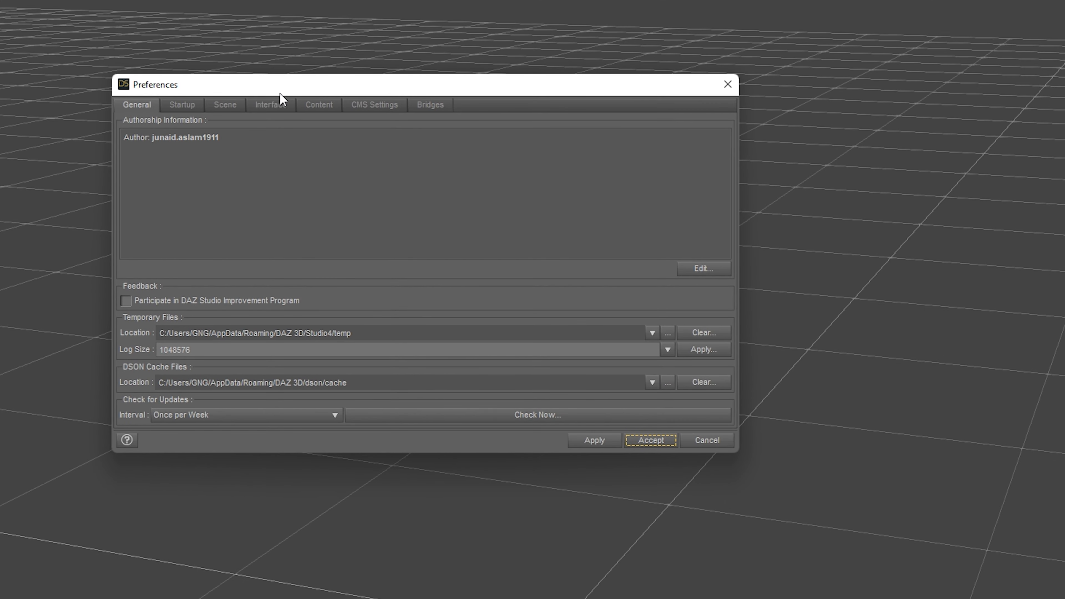
{"action": "left_click", "coordinate": [278, 105]}
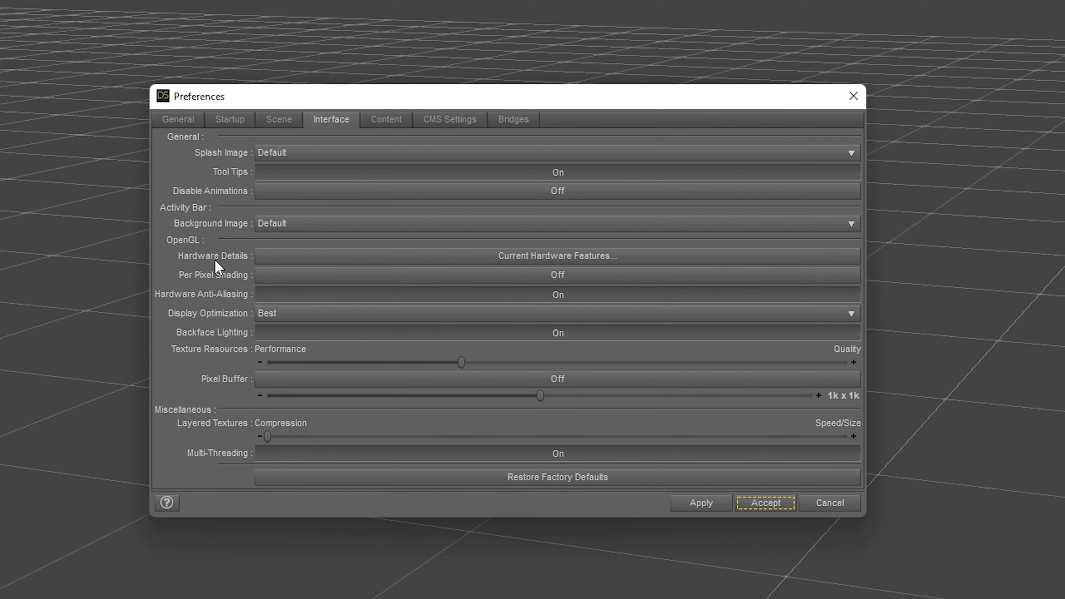
{"action": "left_click", "coordinate": [558, 256]}
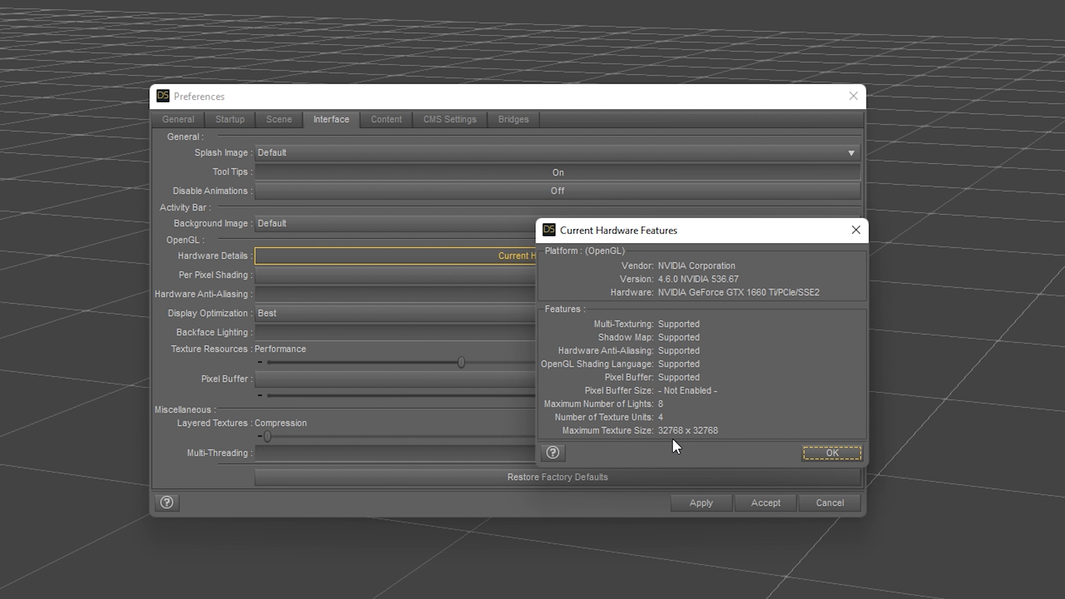
{"action": "key", "text": "Return"}
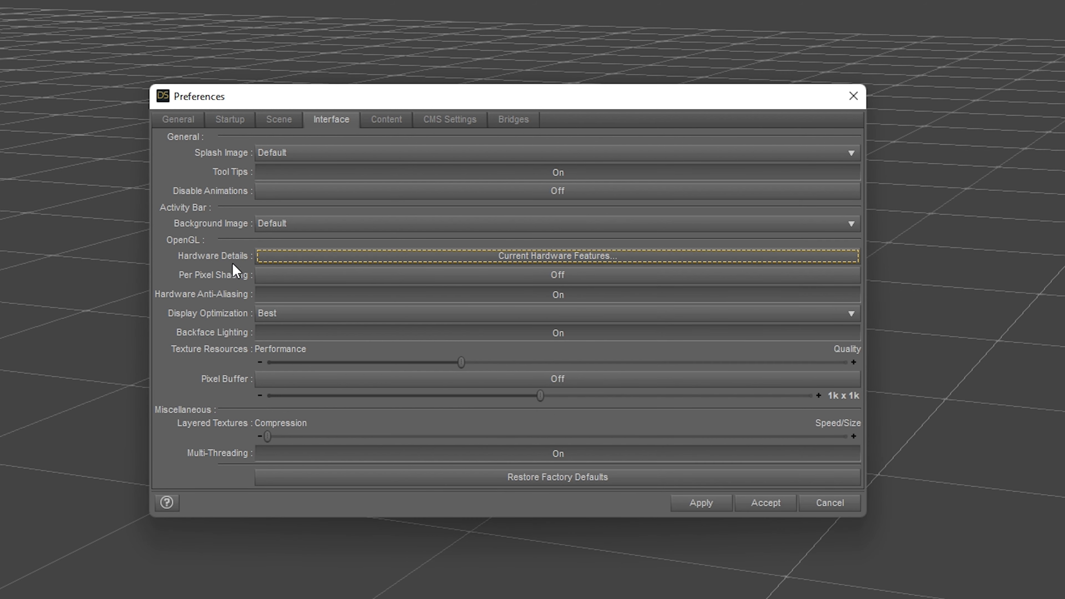
Turn on Per Pixel Shading, keep Display Optimization at Best, and raise Texture Resources to maximum Quality.
{"action": "left_click", "coordinate": [518, 278]}
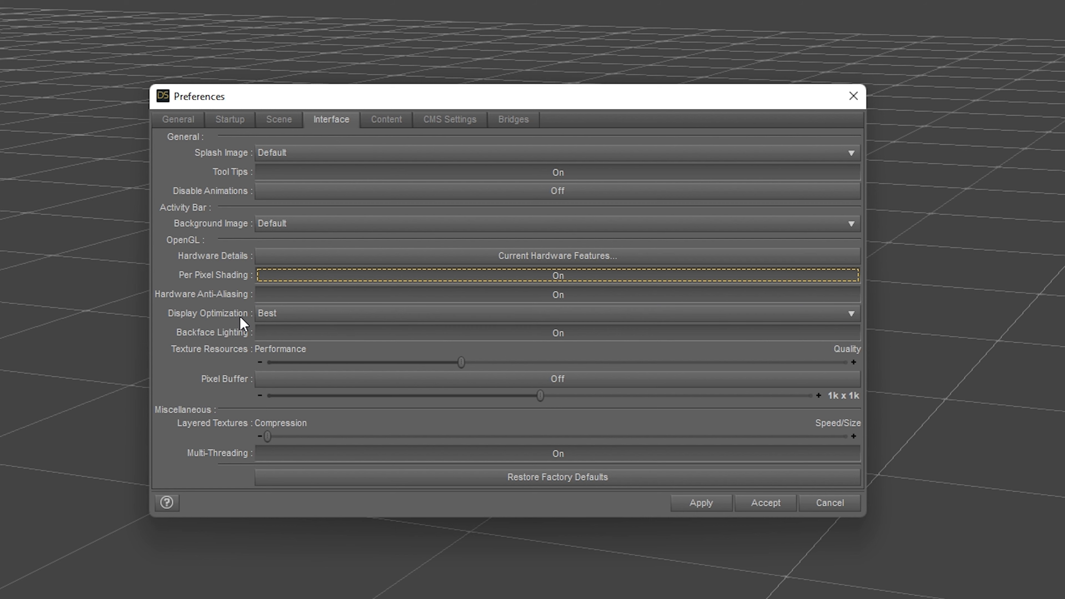
{"action": "left_click", "coordinate": [312, 315]}
{"action": "left_click", "coordinate": [354, 315]}
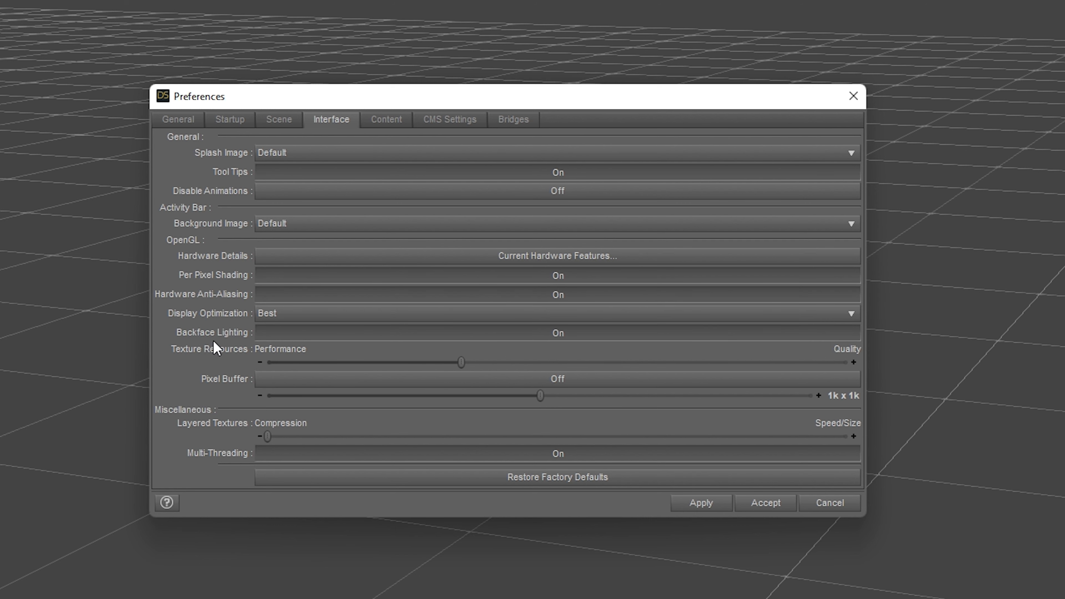
{"action": "left_click_drag", "start_coordinate": [461, 362], "coordinate": [943, 376]}
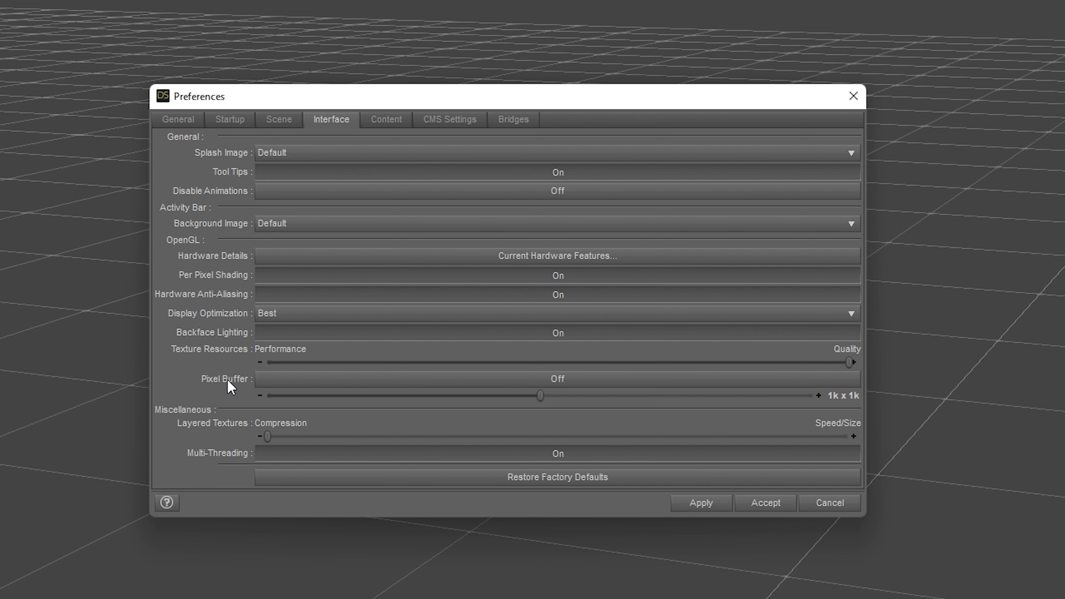
Turn on the Pixel Buffer at 2k x 2k, then apply and accept the preferences.
{"action": "left_click", "coordinate": [349, 379]}
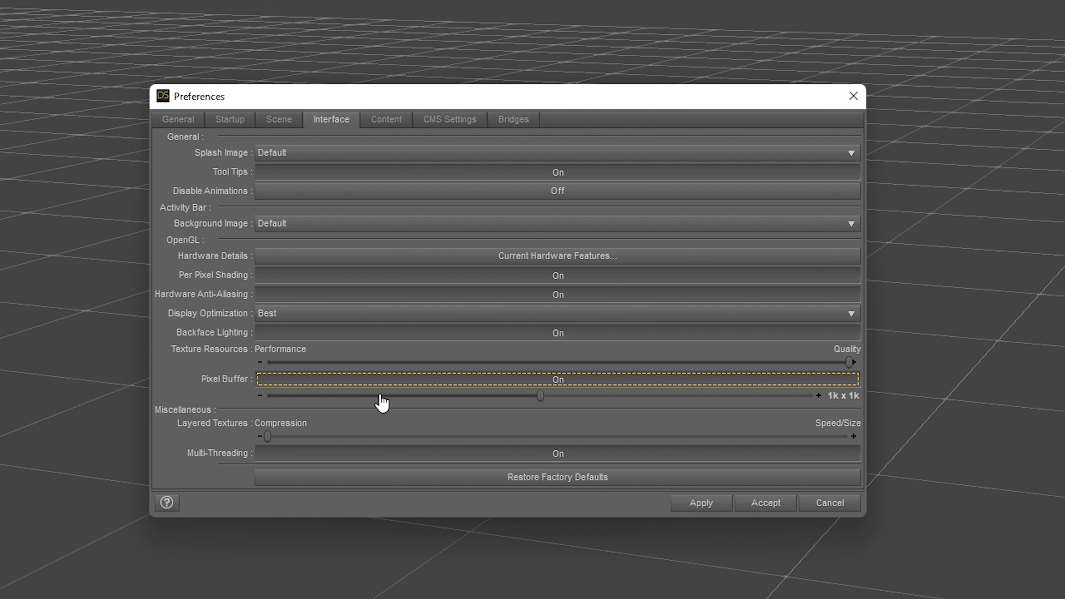
{"action": "left_click_drag", "start_coordinate": [540, 396], "coordinate": [863, 418]}
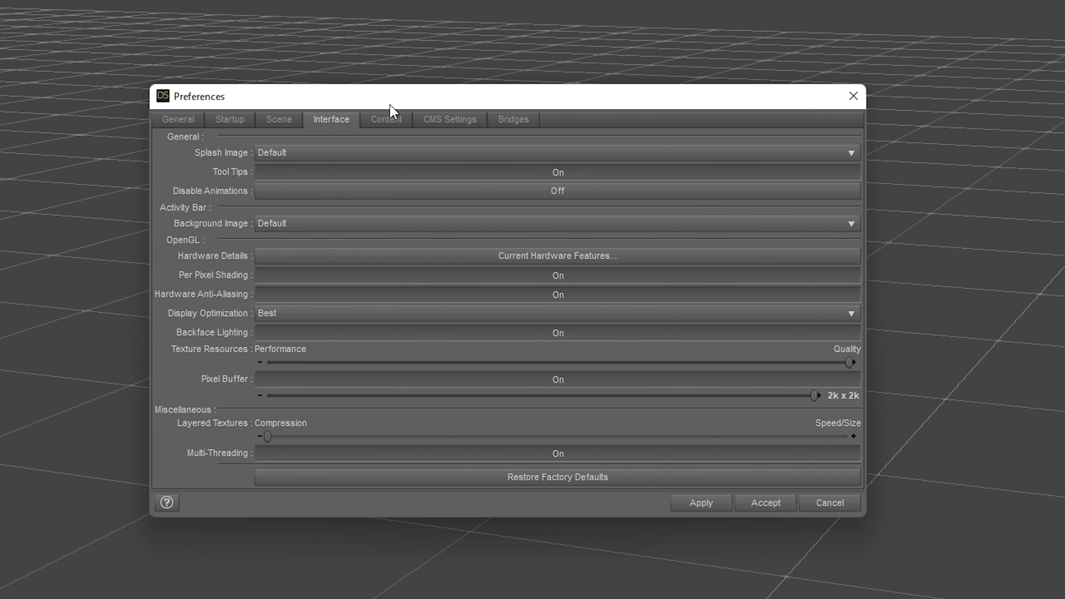
{"action": "left_click", "coordinate": [708, 508]}
{"action": "left_click", "coordinate": [775, 509]}
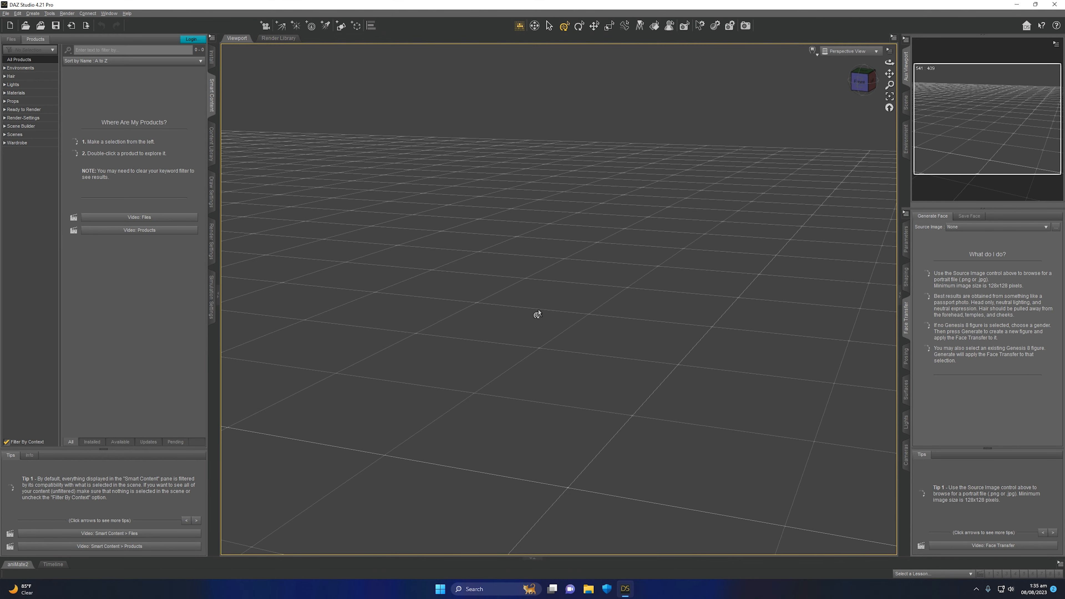
{"action": "left_click_drag", "start_coordinate": [538, 313], "coordinate": [543, 300]}
{"action": "scroll", "coordinate": [541, 302], "scroll_direction": "down", "scroll_amount": 10}
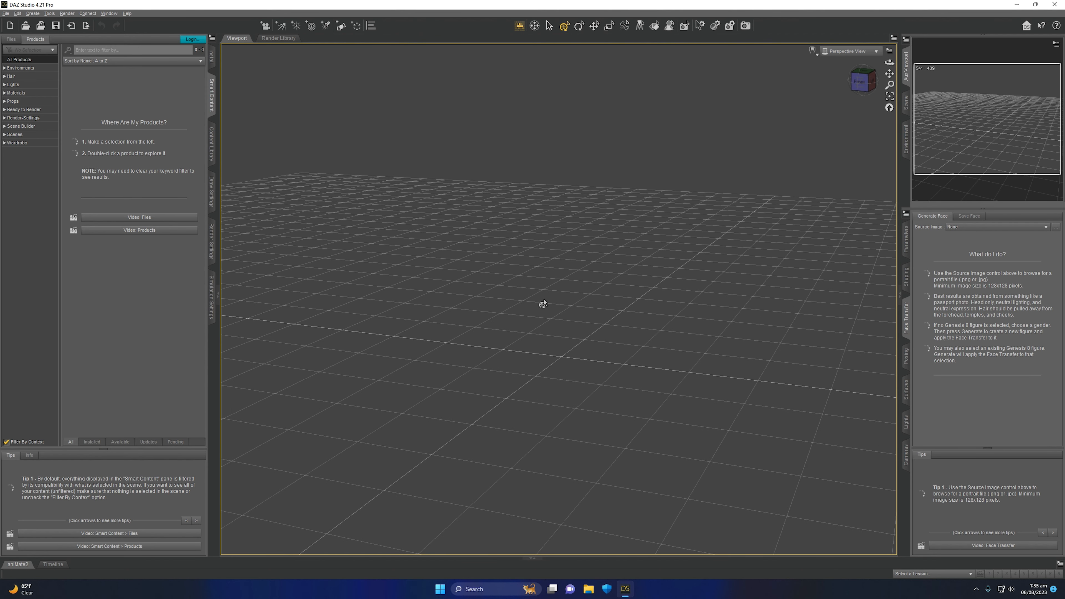